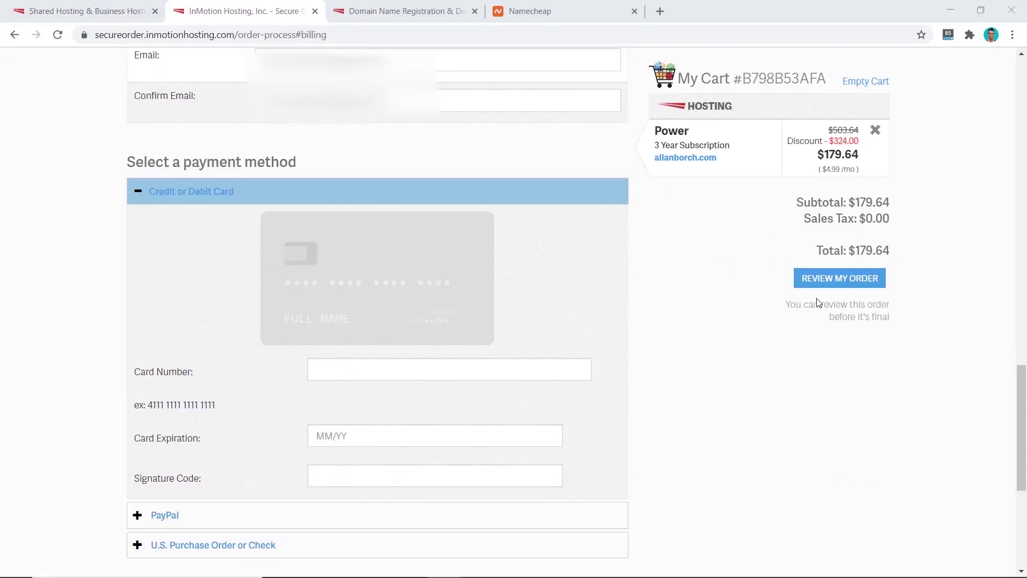
Open the order review and scroll through it
click(839, 278)
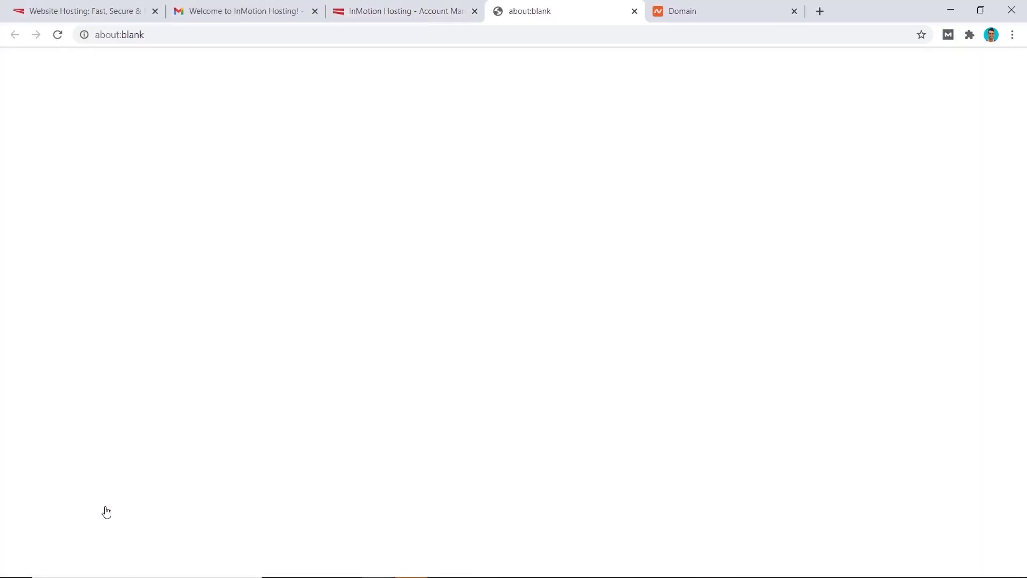
scroll(630, 292, down, 10)
scroll(630, 292, down, 1)
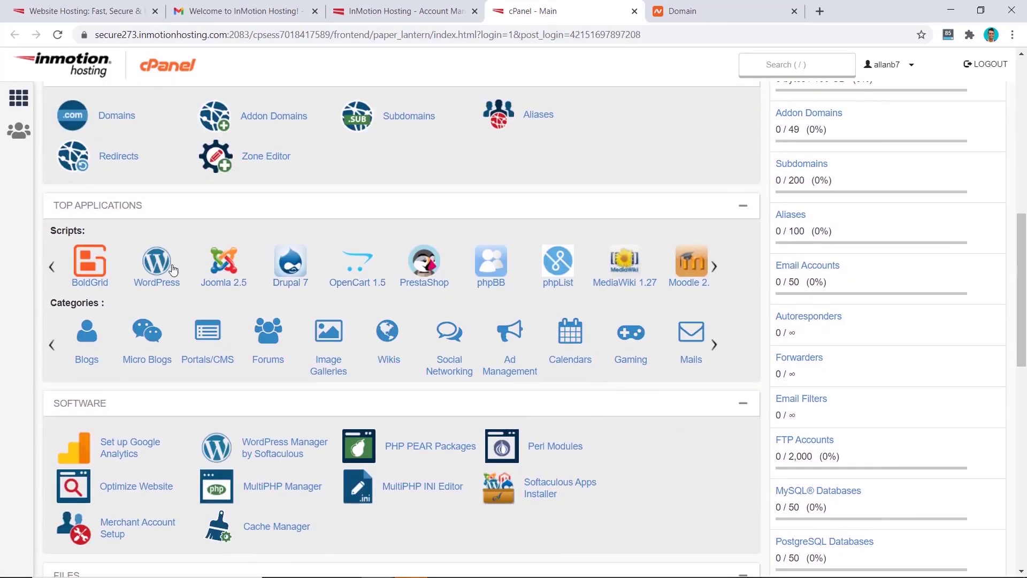
Start the WordPress installer from cPanel and run the install in Softaculous
click(170, 265)
scroll(652, 419, down, 20)
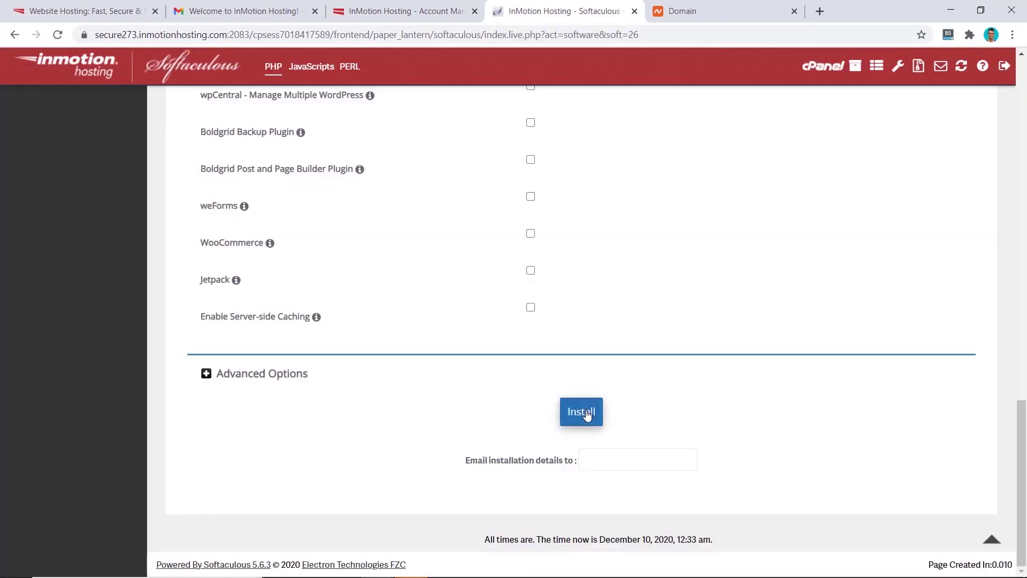
click(587, 413)
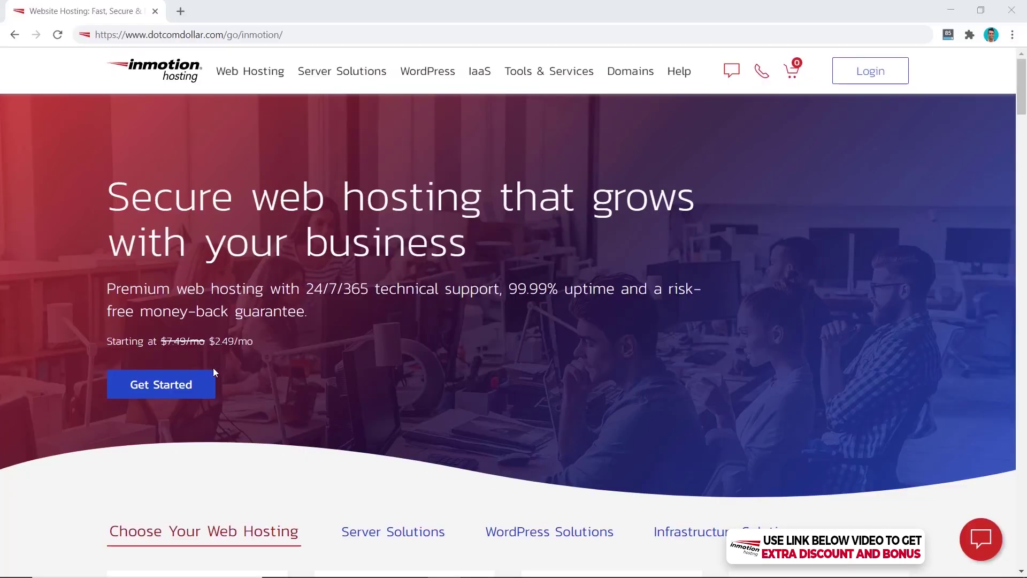
Go to Shared Hosting and scroll to the Lite, Launch, Power and Pro plan pricing
click(179, 394)
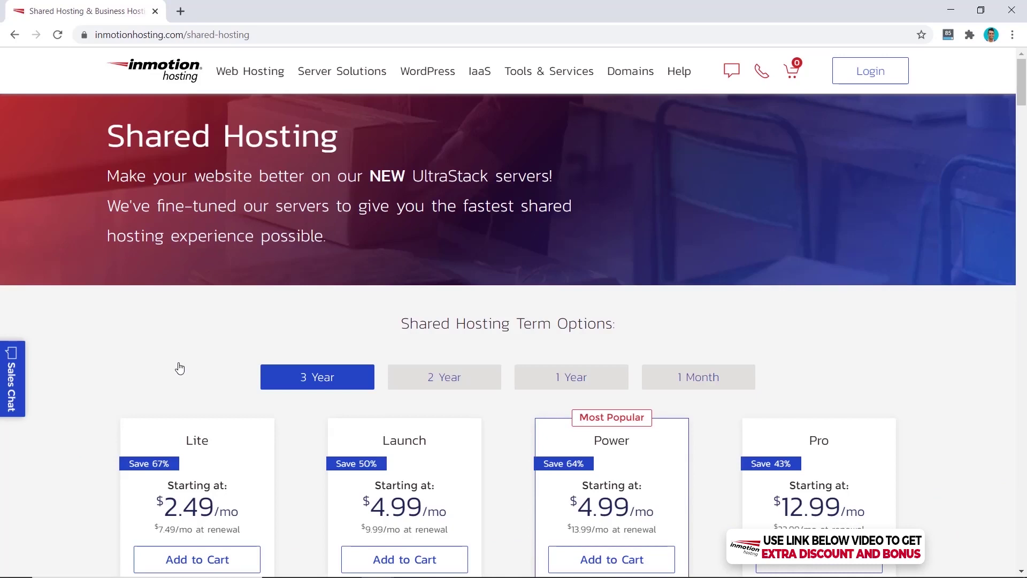
scroll(180, 368, down, 5)
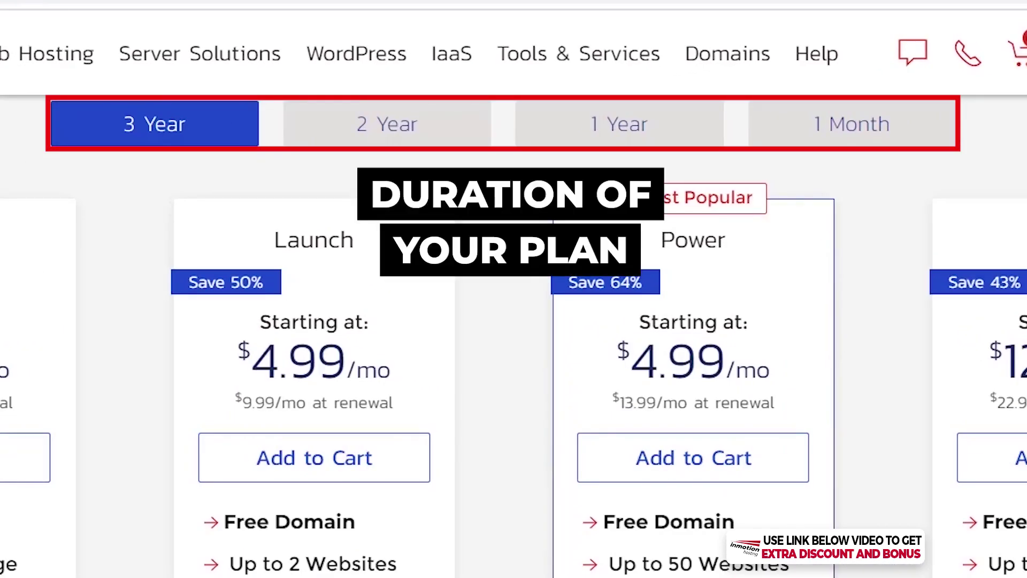
Compare 1-year and 3-year pricing, then add the Power plan on a 3-year term to the cart
click(621, 134)
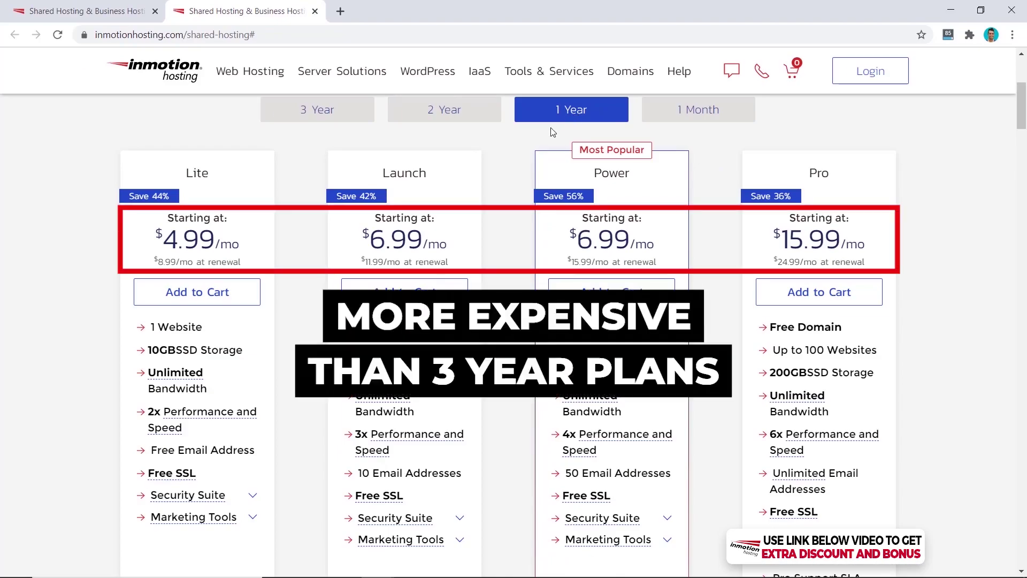
click(331, 110)
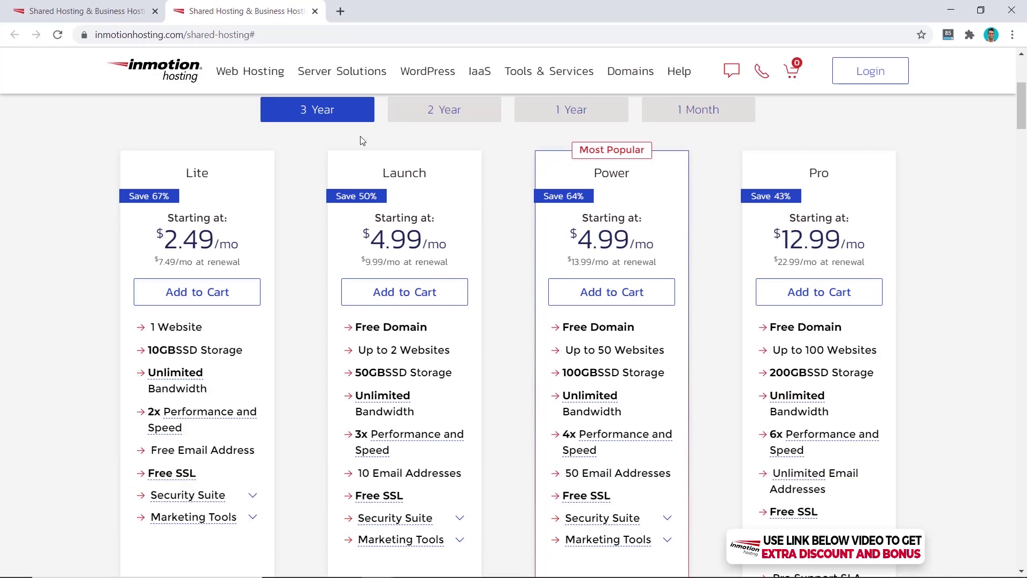
click(591, 295)
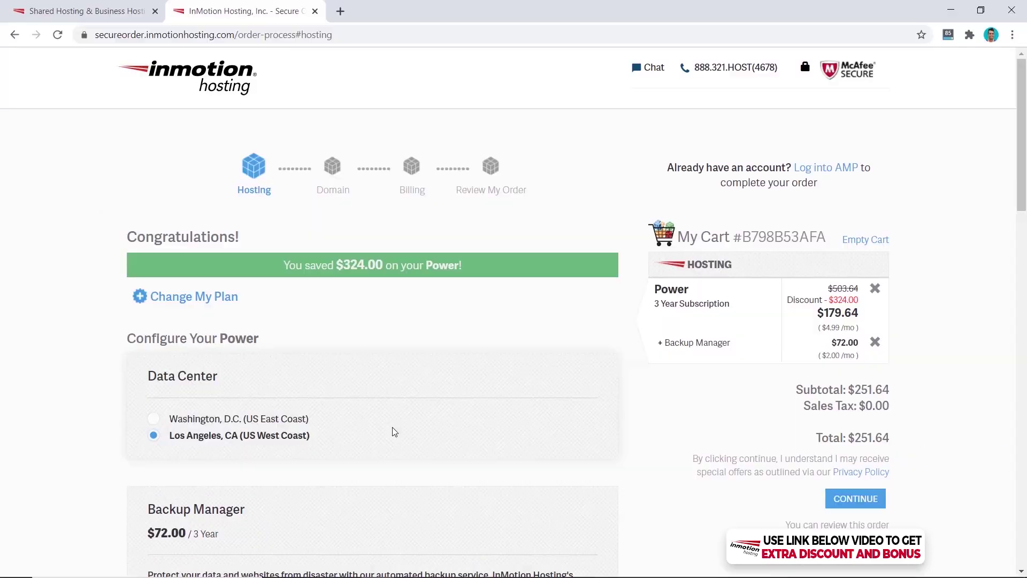
Choose 'No, Thanks' for Backup Manager, skip Dedicated IP and QuickStarter, and continue
scroll(394, 432, down, 6)
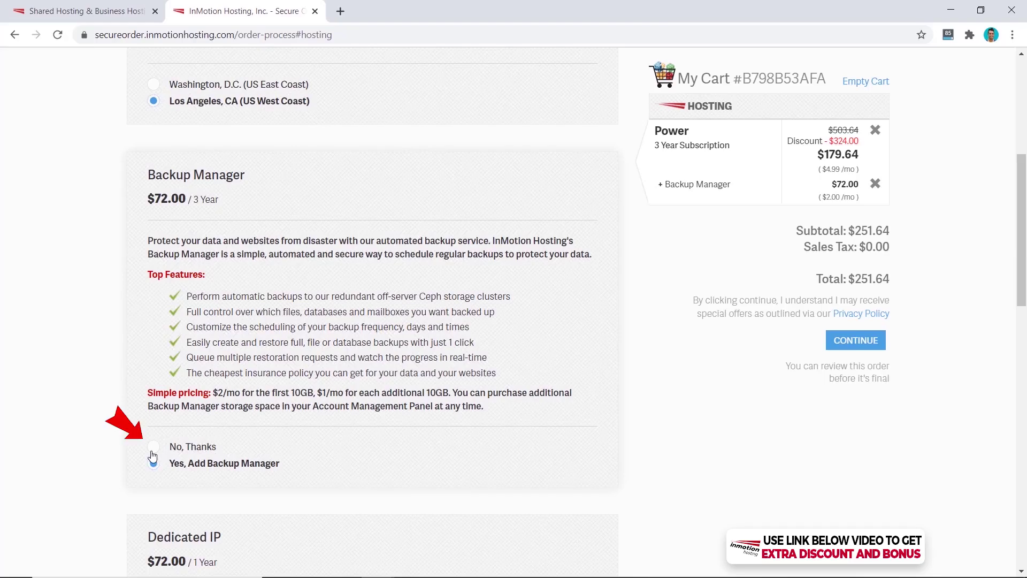
click(153, 449)
scroll(261, 448, down, 6)
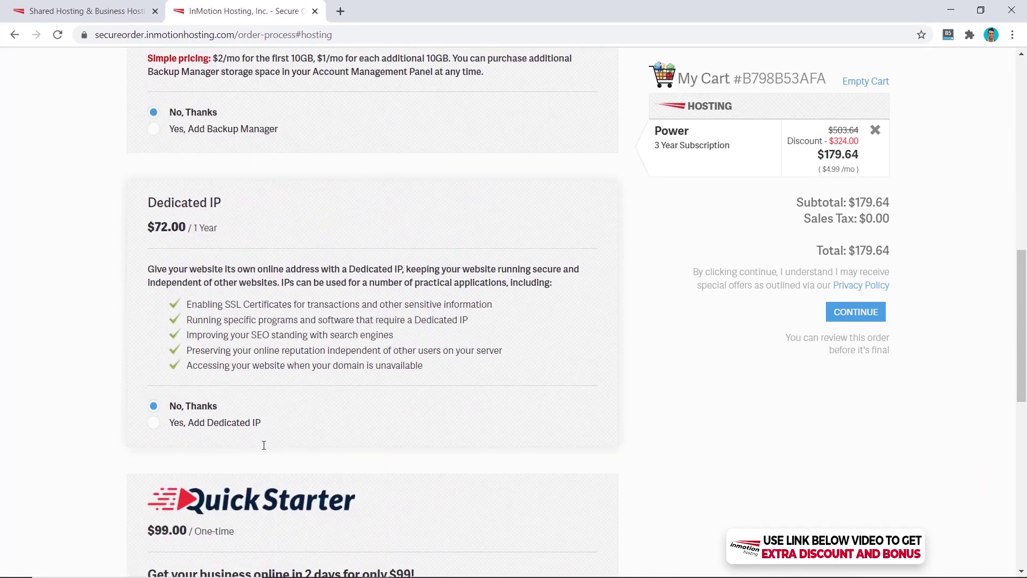
scroll(282, 395, down, 6)
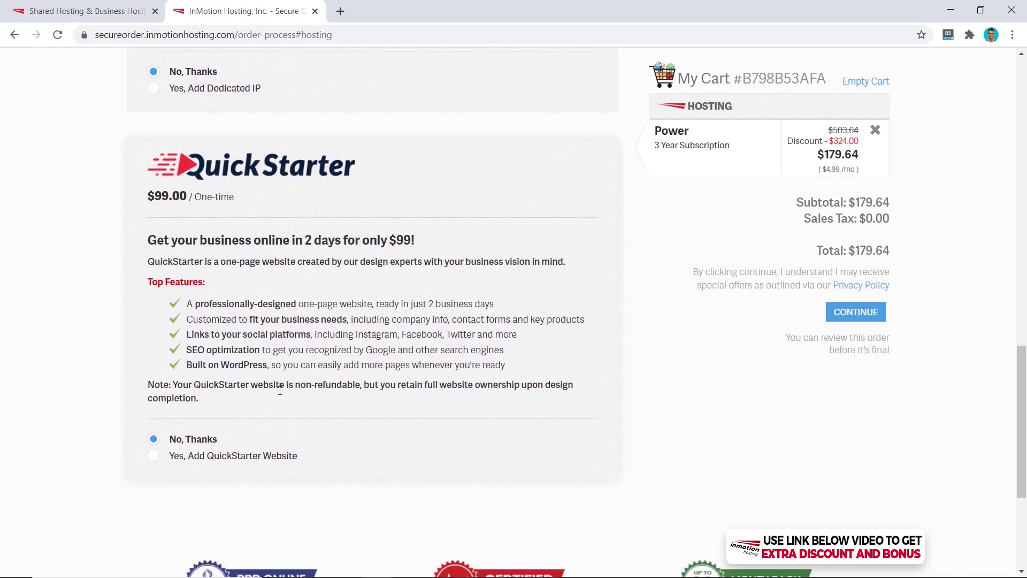
scroll(280, 390, down, 2)
scroll(281, 395, up, 1)
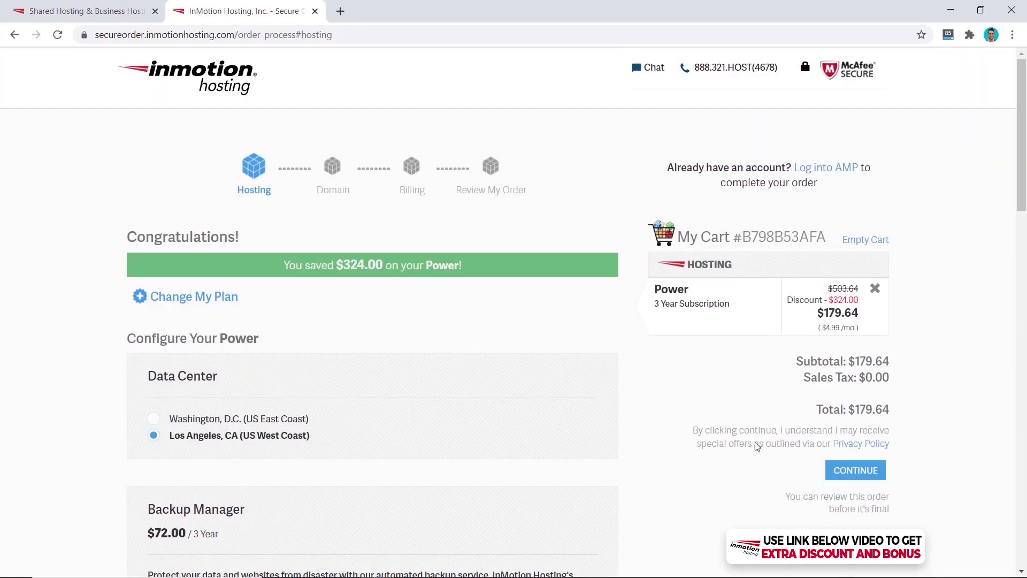
click(856, 471)
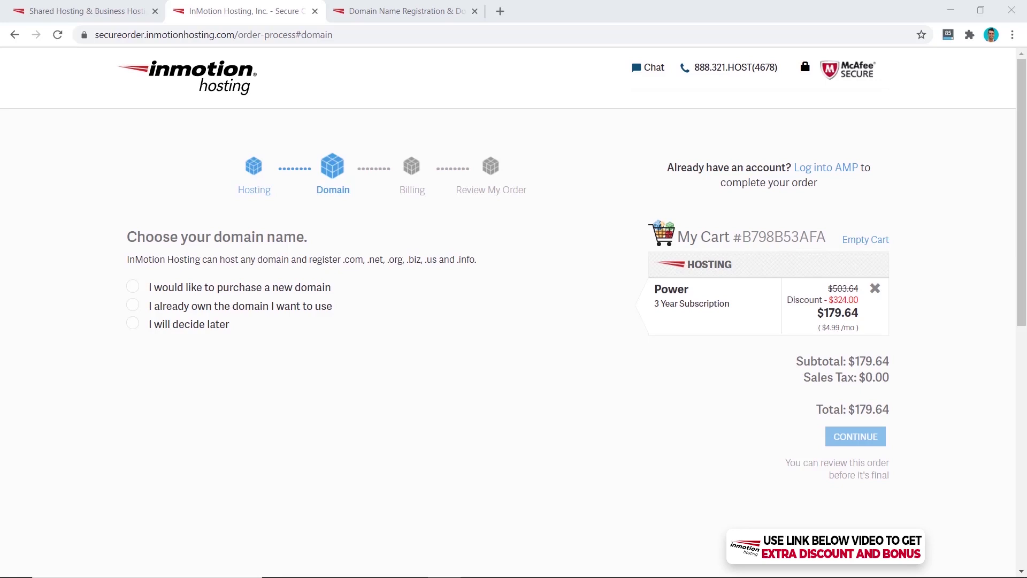
Choose 'I already own the domain' and apply allanborch.com to the order
click(388, 12)
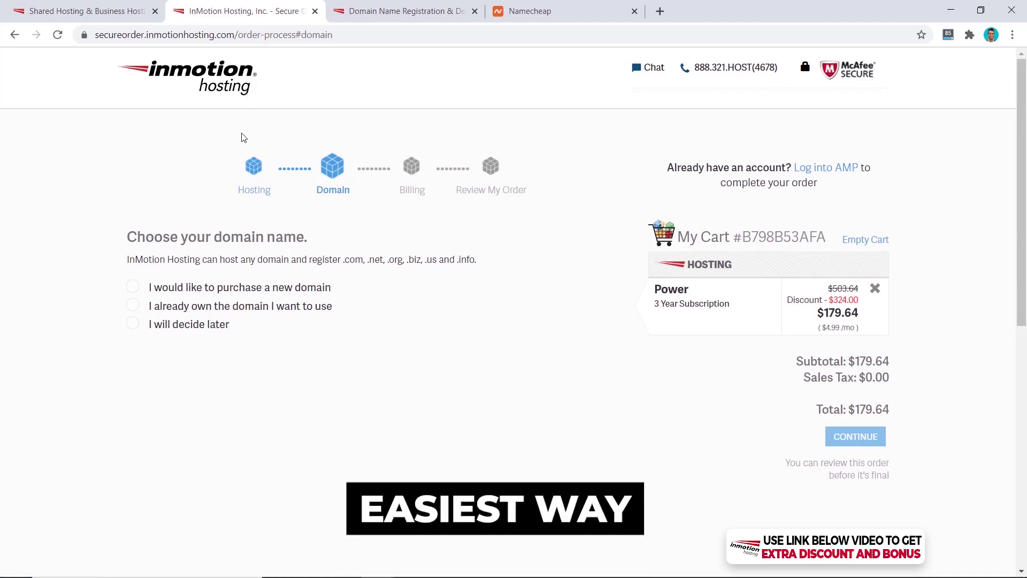
click(133, 287)
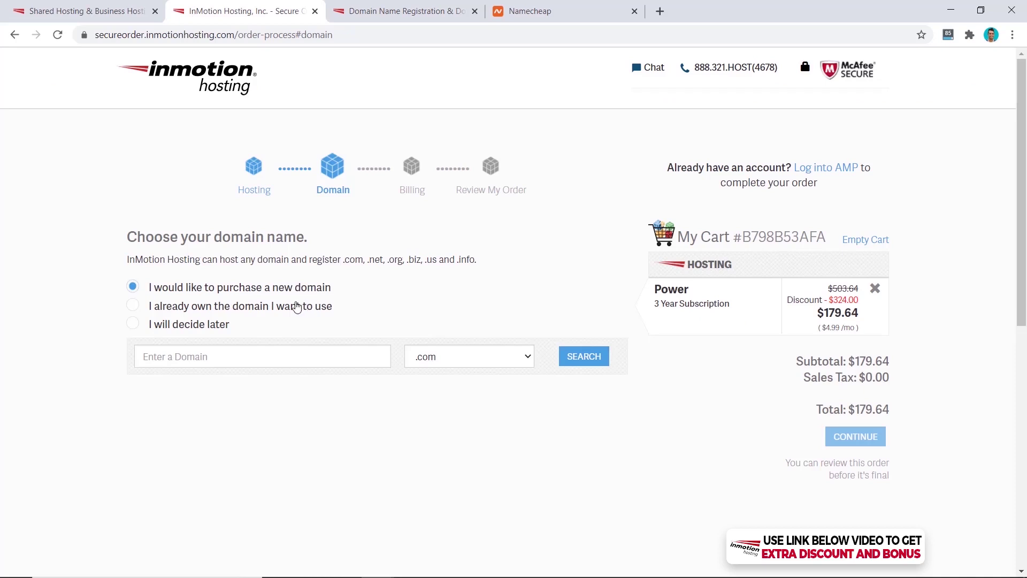
click(133, 306)
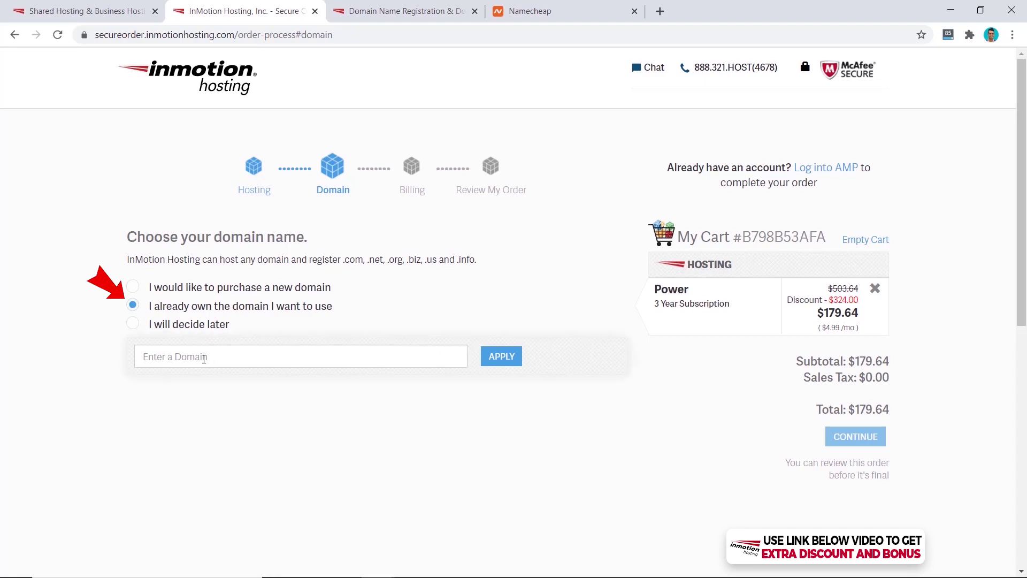
click(203, 358)
text(allanbo)
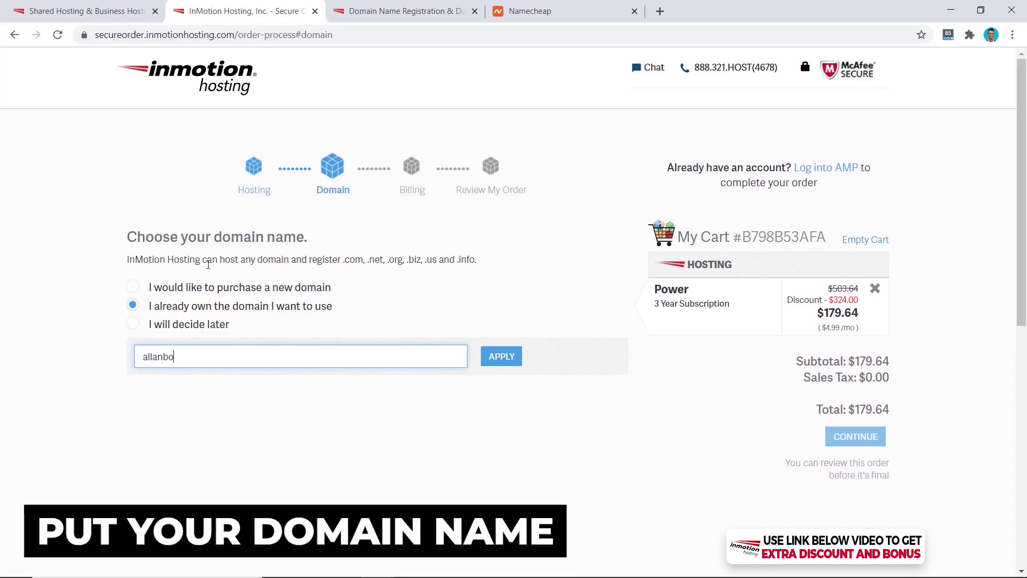
text(rch.com)
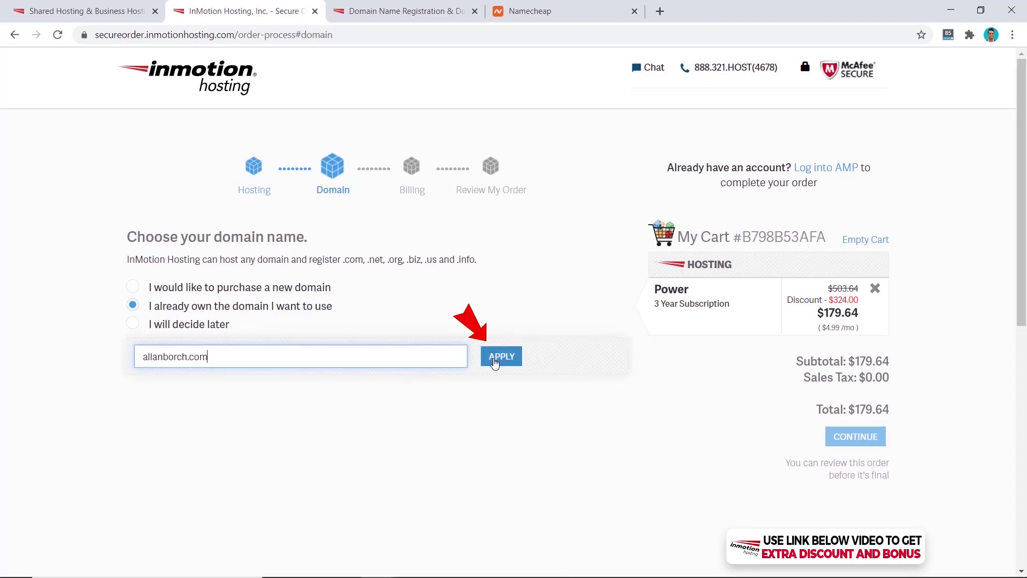
click(495, 358)
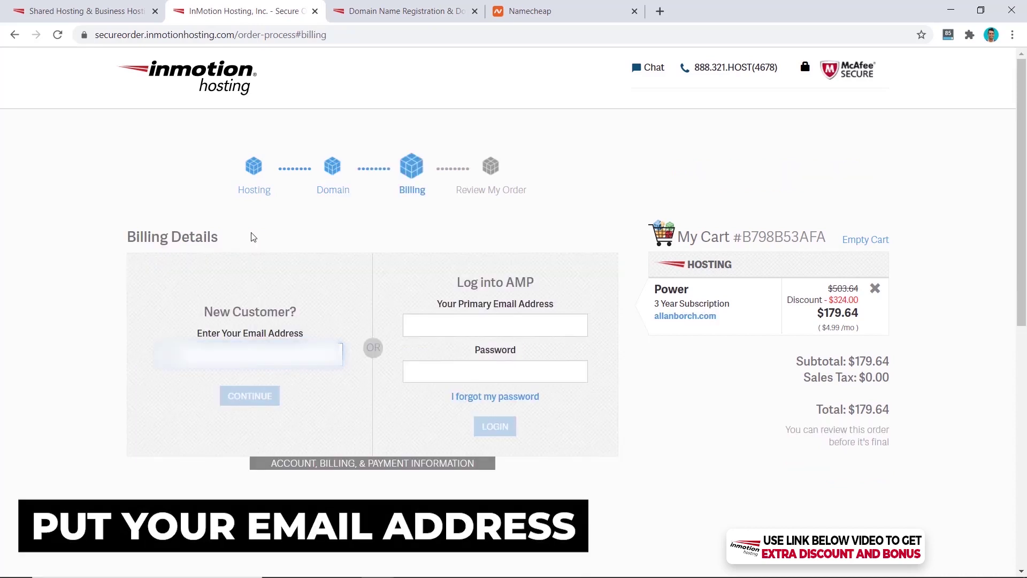
Continue as a new customer, accept the auto-renewal terms, place the order, and view the welcome email
click(247, 395)
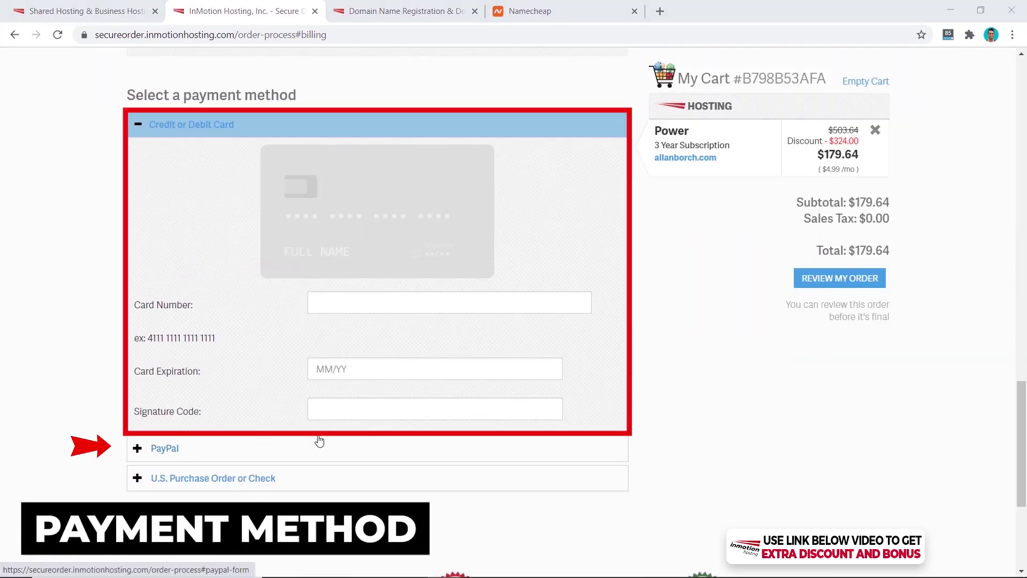
scroll(973, 389, up, 1)
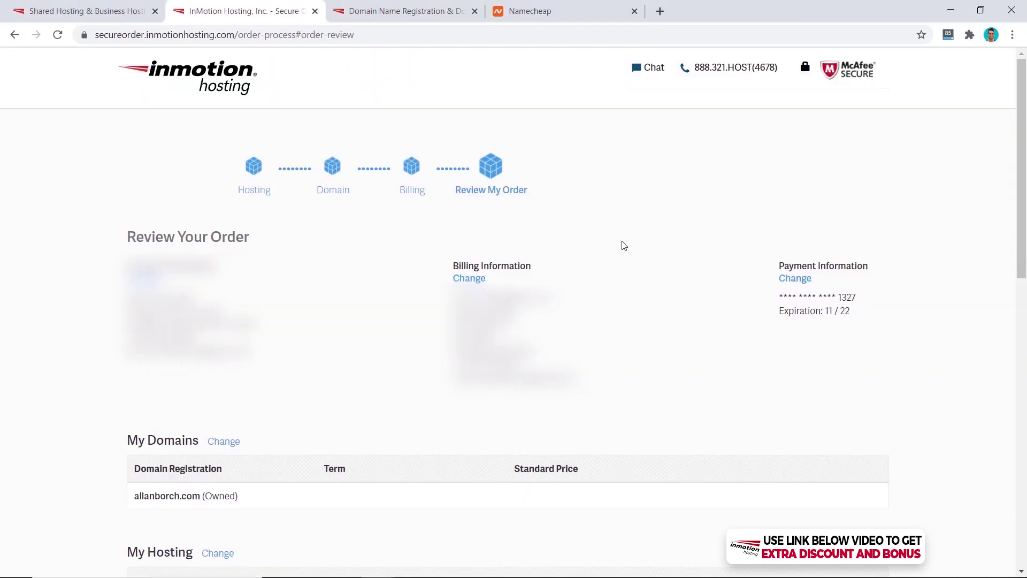
scroll(621, 243, down, 7)
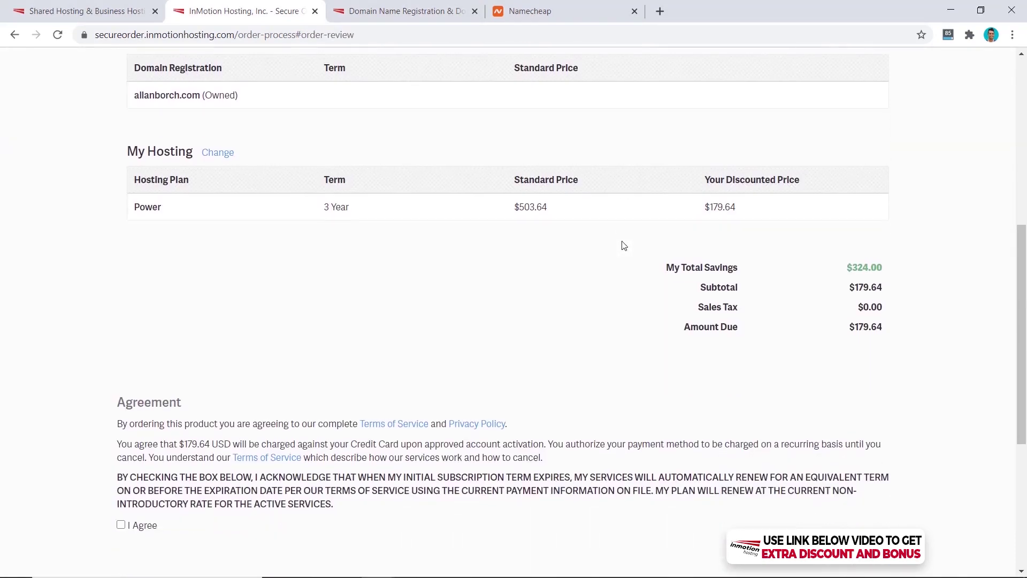
scroll(622, 245, down, 4)
click(121, 323)
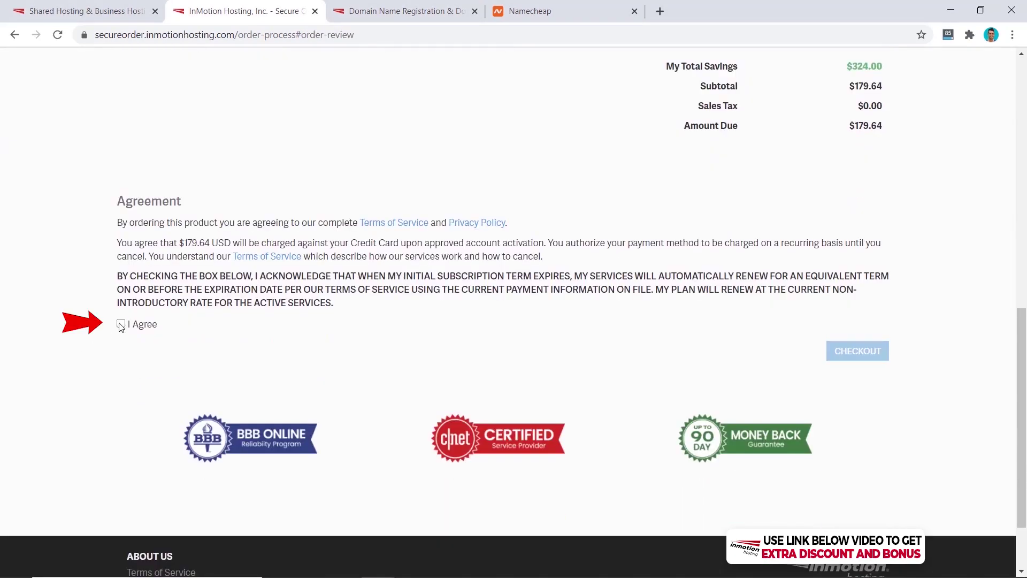
click(860, 359)
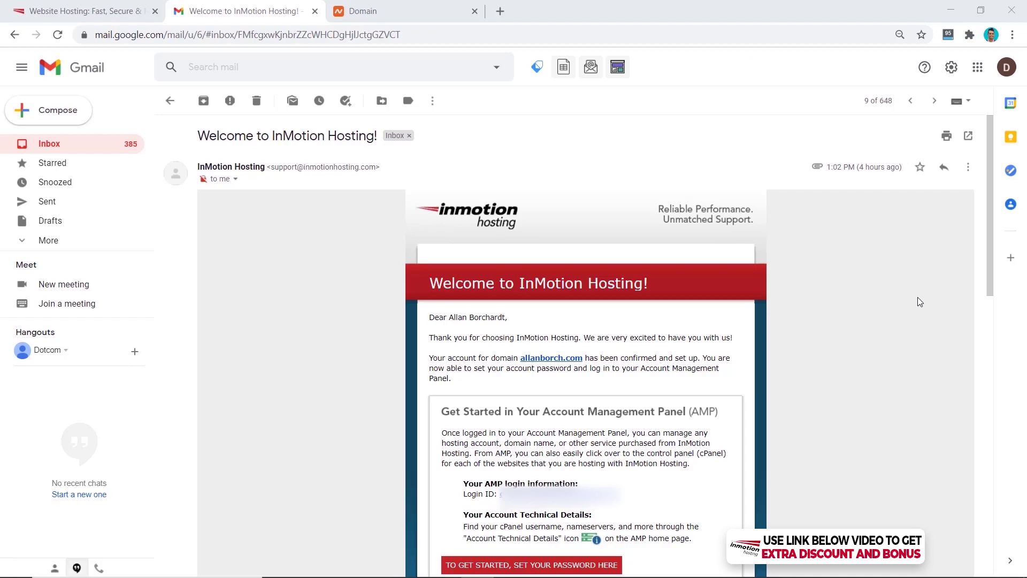
scroll(883, 310, down, 3)
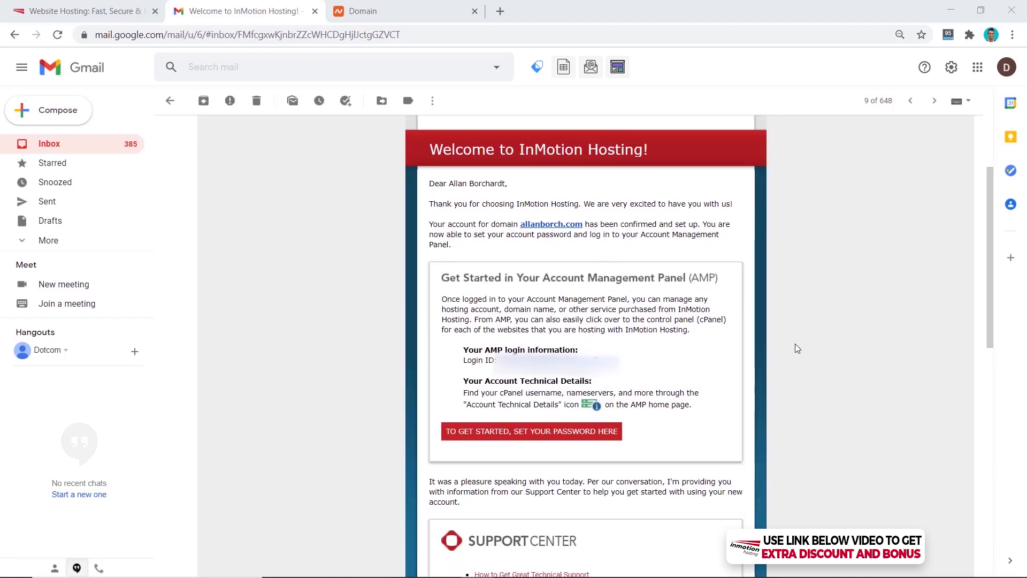
Set the account password from the welcome email link and submit it to reach AMP
click(521, 438)
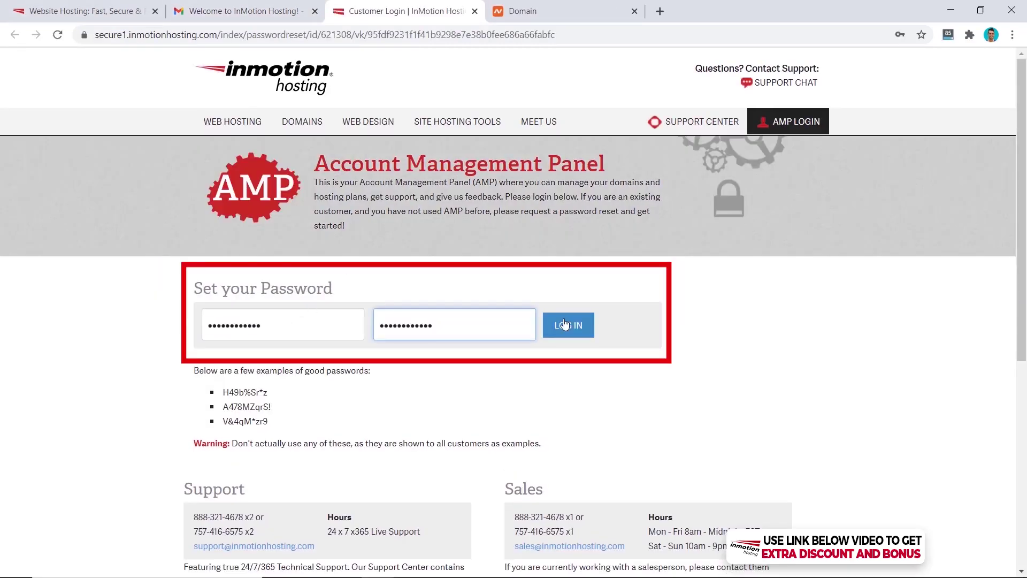
click(566, 324)
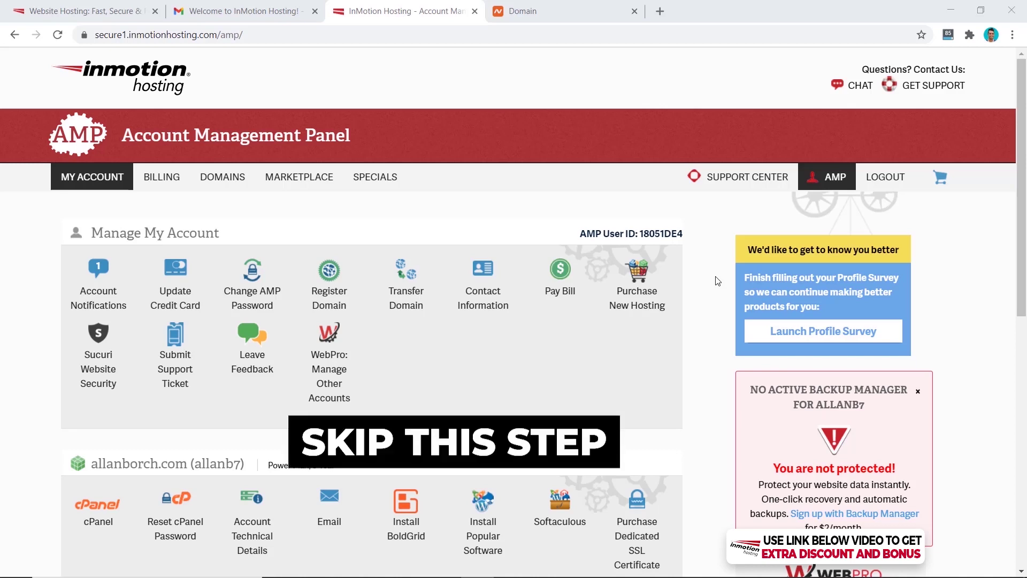
Bring up the Hosting Controls submenu for allanborch.com (allanb7) under MY ACCOUNT
mouse_move(92, 179)
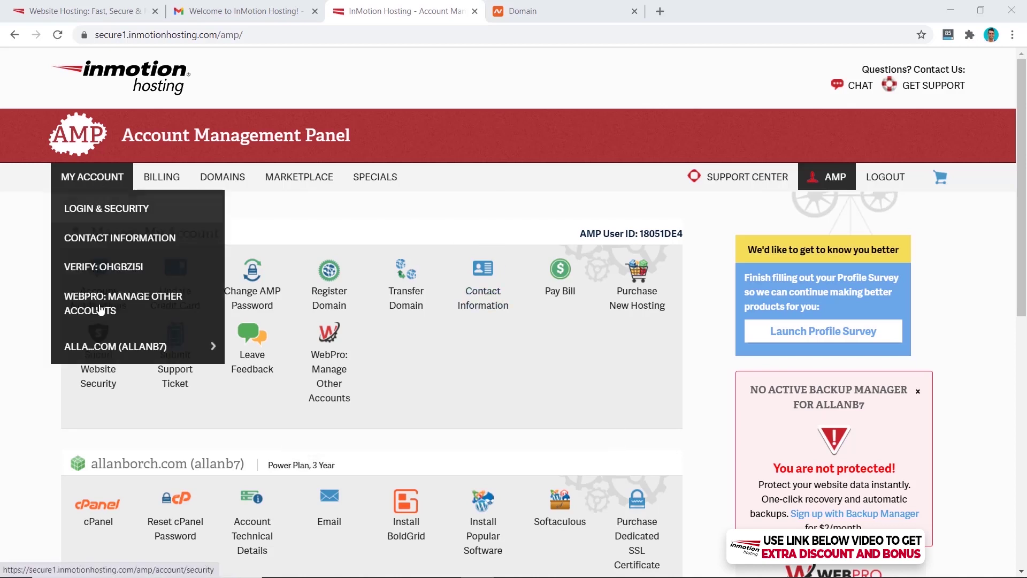
mouse_move(150, 348)
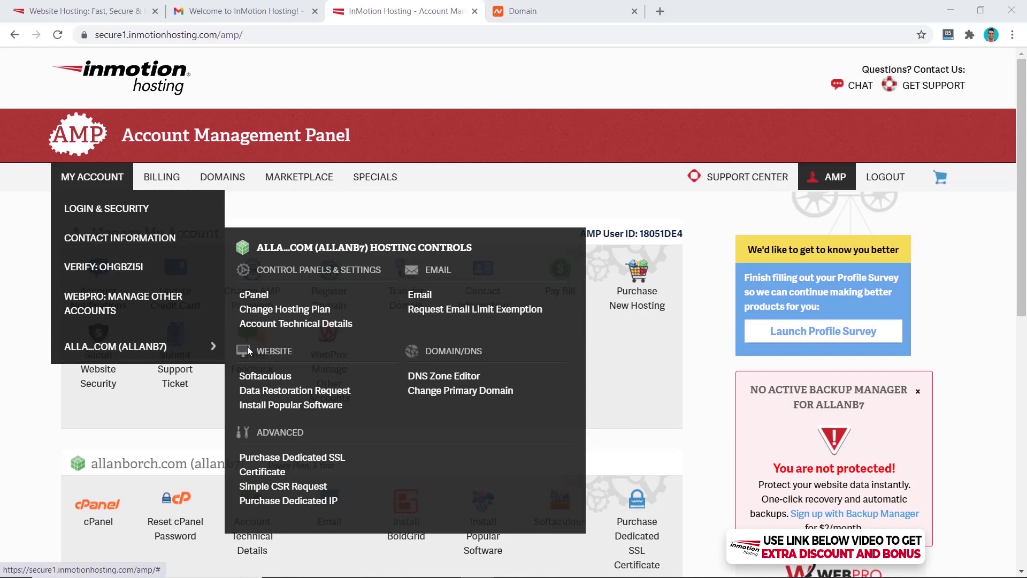
Open Account Technical Details and find the ns1/ns2.inmotionhosting.com nameserver rows
click(284, 330)
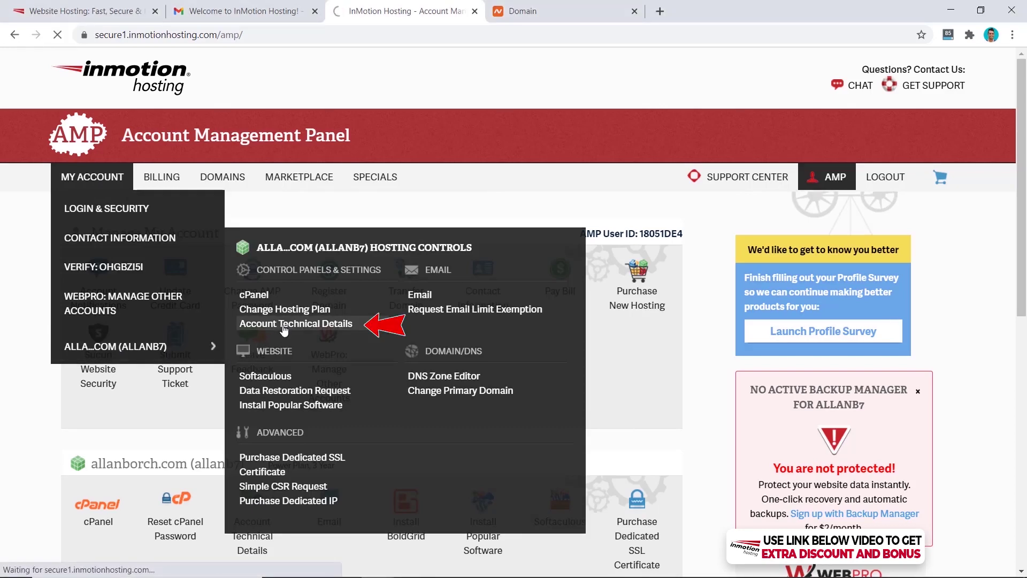
scroll(797, 305, down, 2)
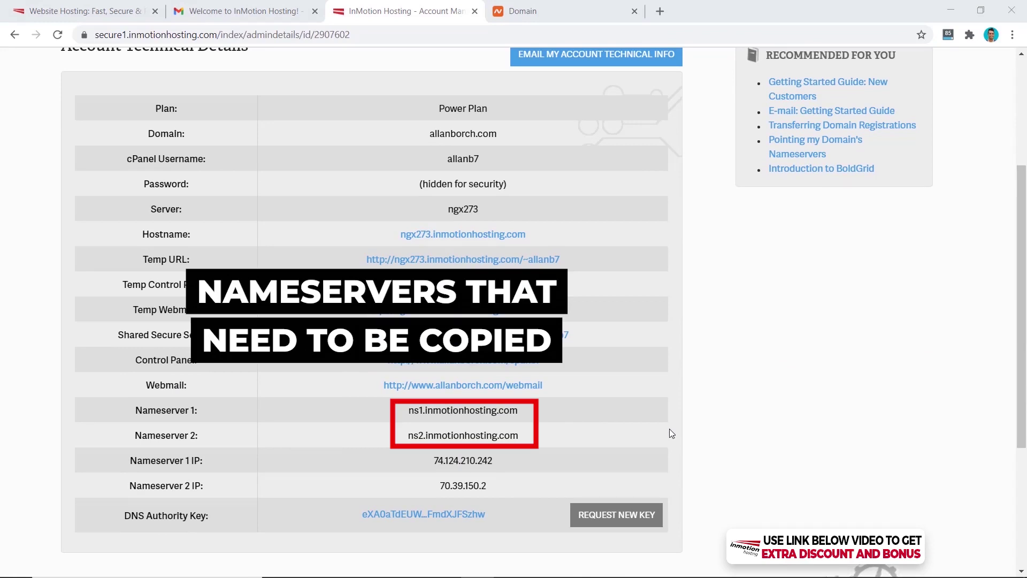
In Namecheap, set allanborch.com to Custom DNS with ns1 and ns2.inmotionhosting.com and save
click(522, 10)
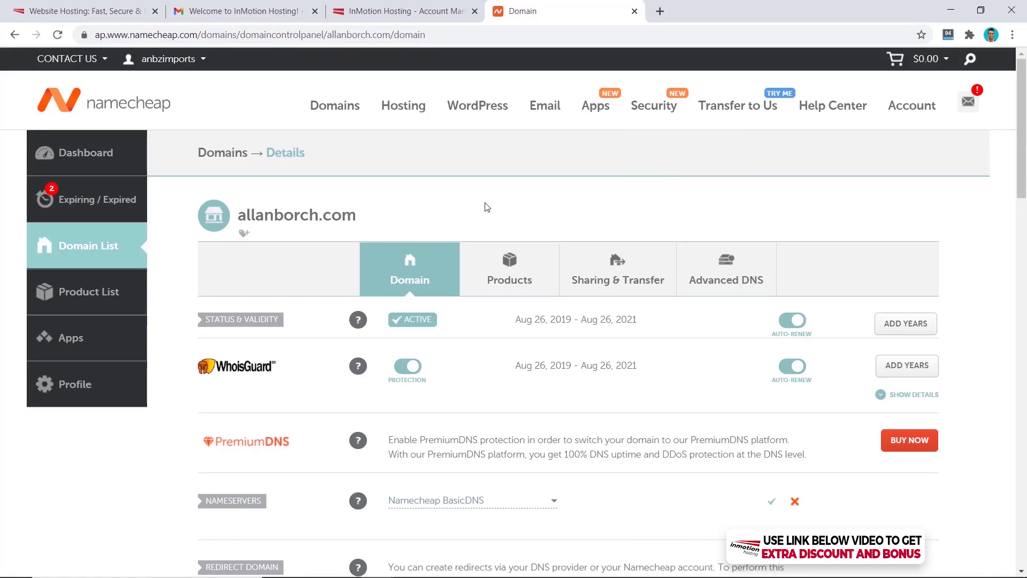
scroll(488, 192, down, 2)
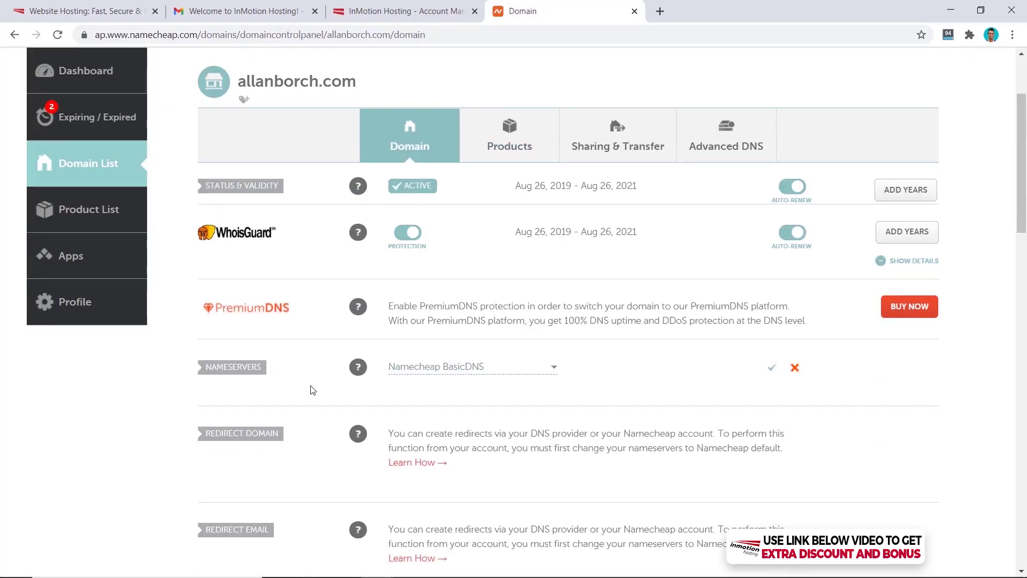
click(412, 368)
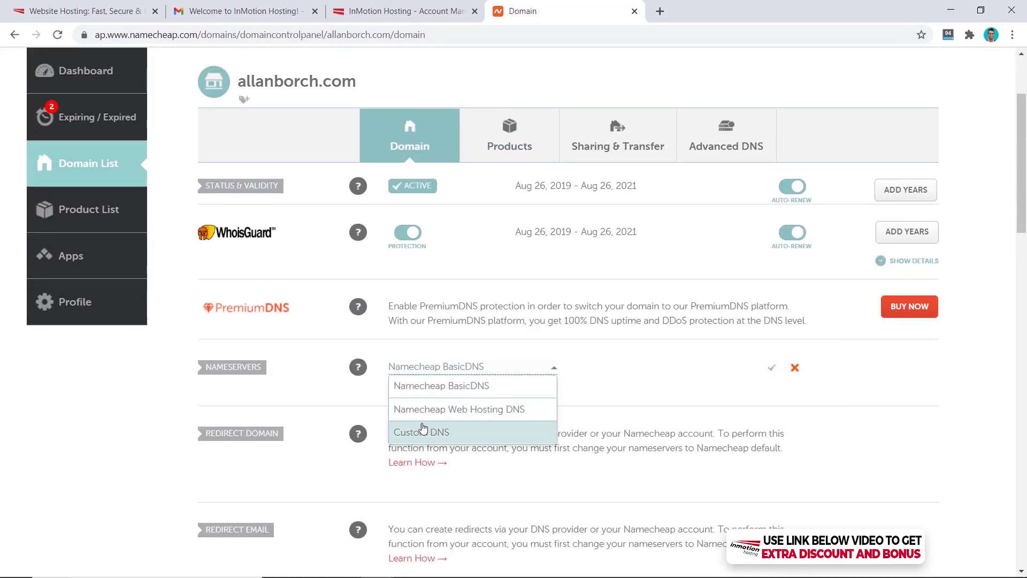
click(431, 433)
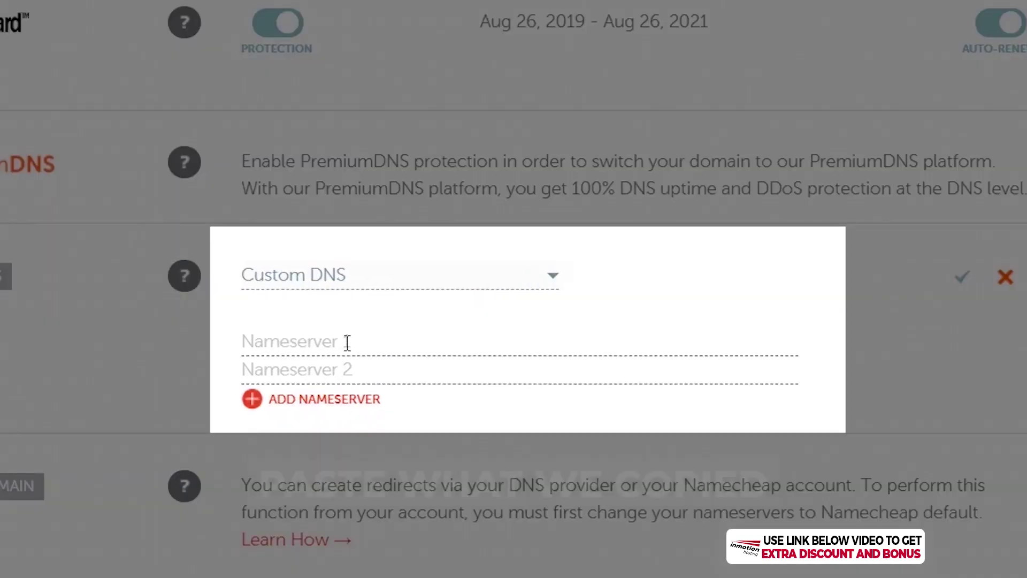
text(ns1.inmotionhosting.com)
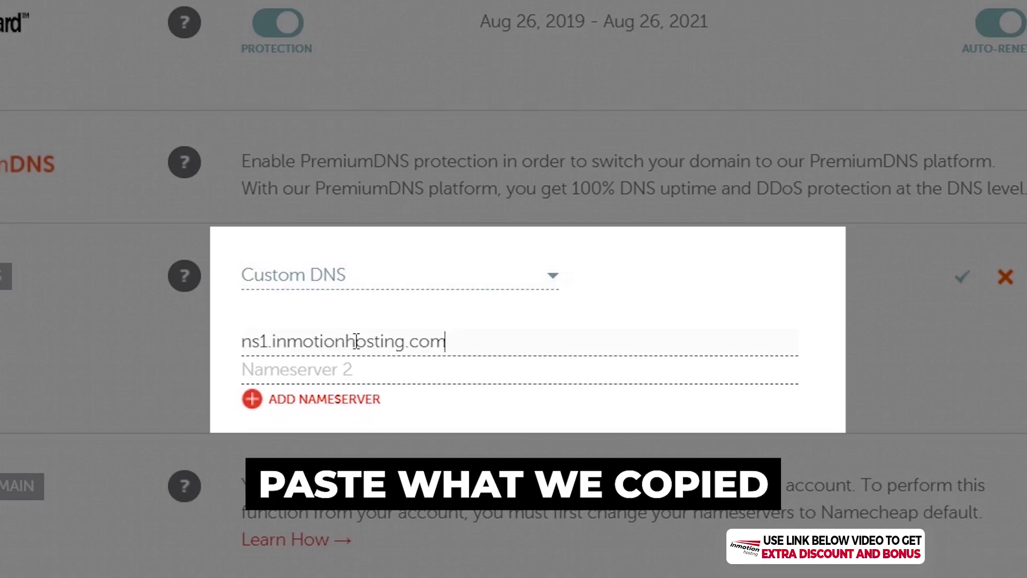
click(348, 374)
text(ns1.inmotionhosting.com)
click(260, 370)
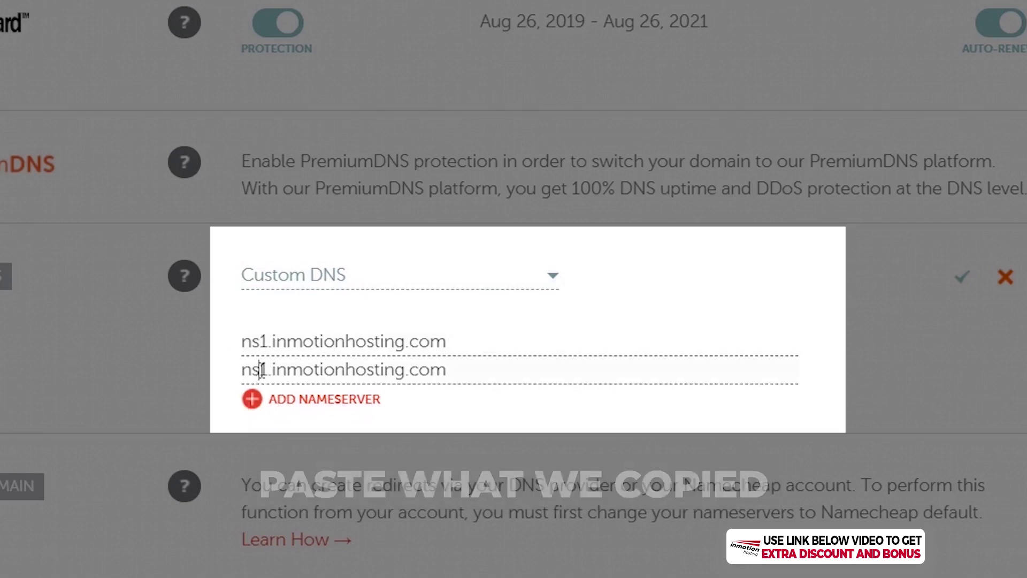
key(BackSpace)
text(2)
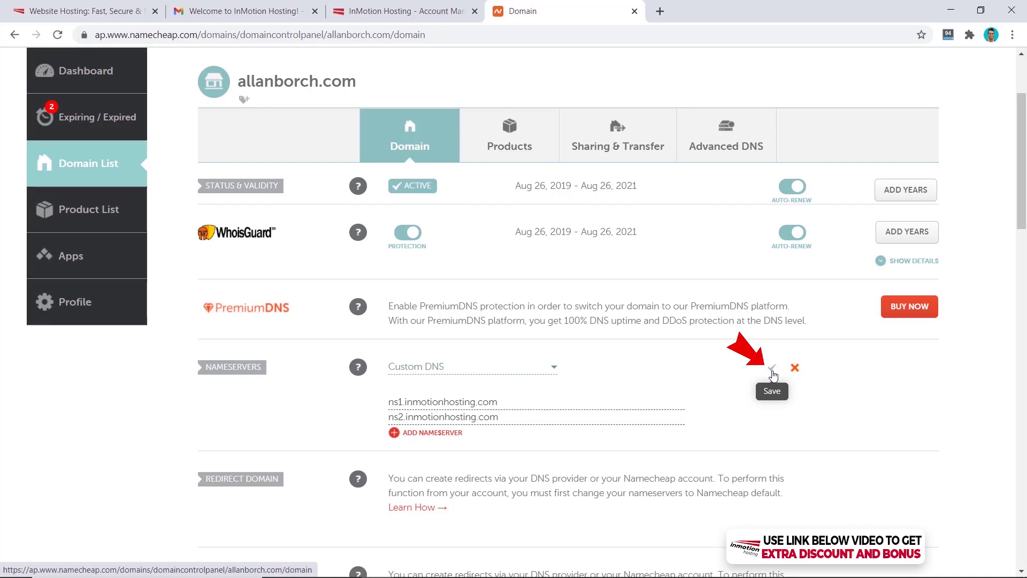
click(772, 369)
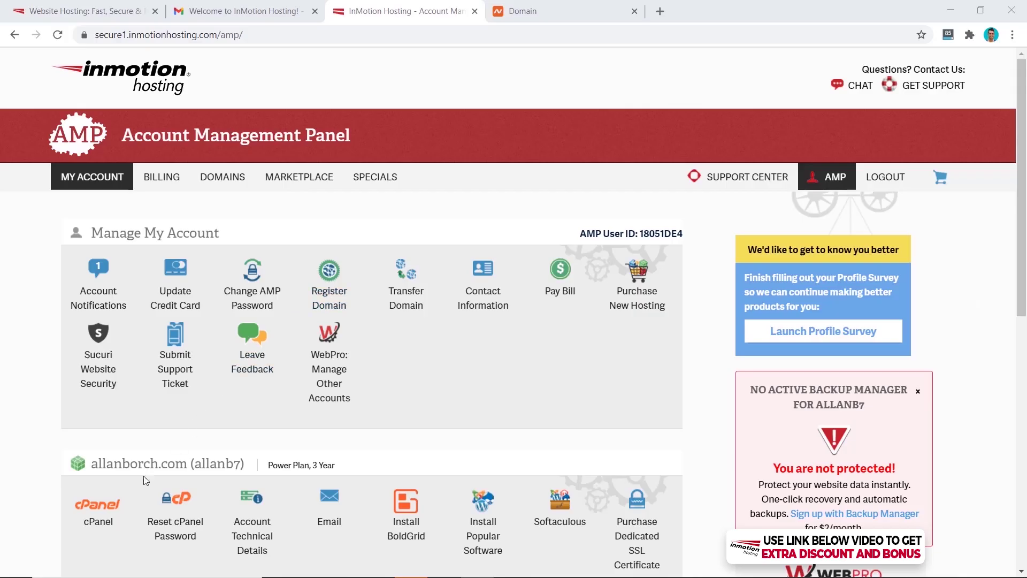
Open cPanel and launch the WordPress installer in Softaculous
click(107, 512)
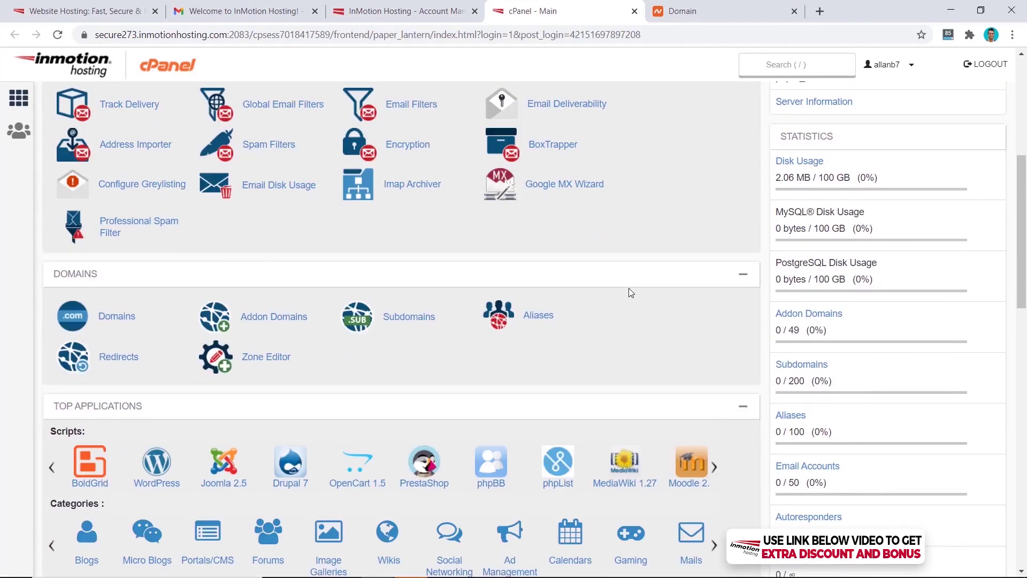
scroll(628, 287, down, 4)
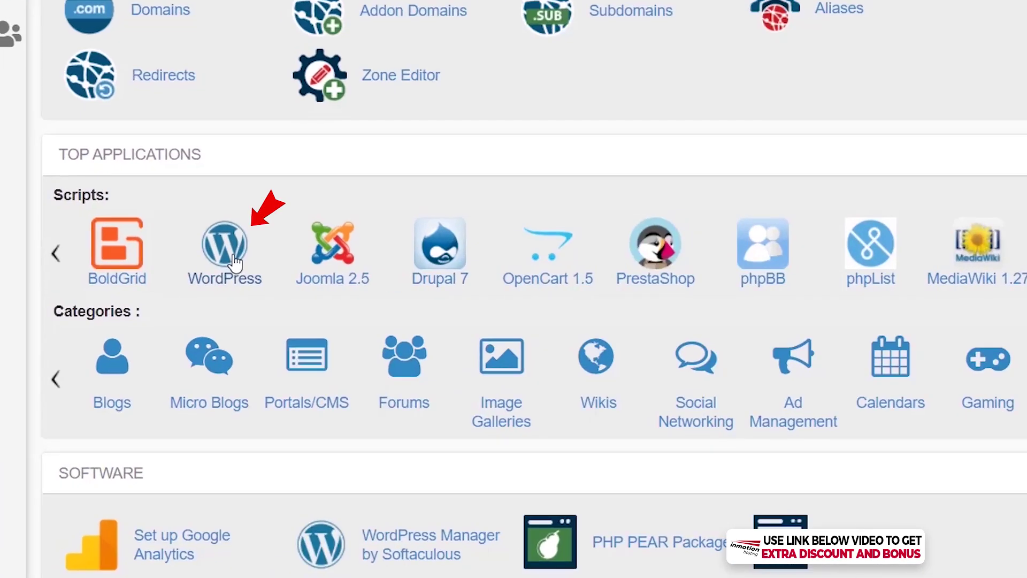
click(234, 262)
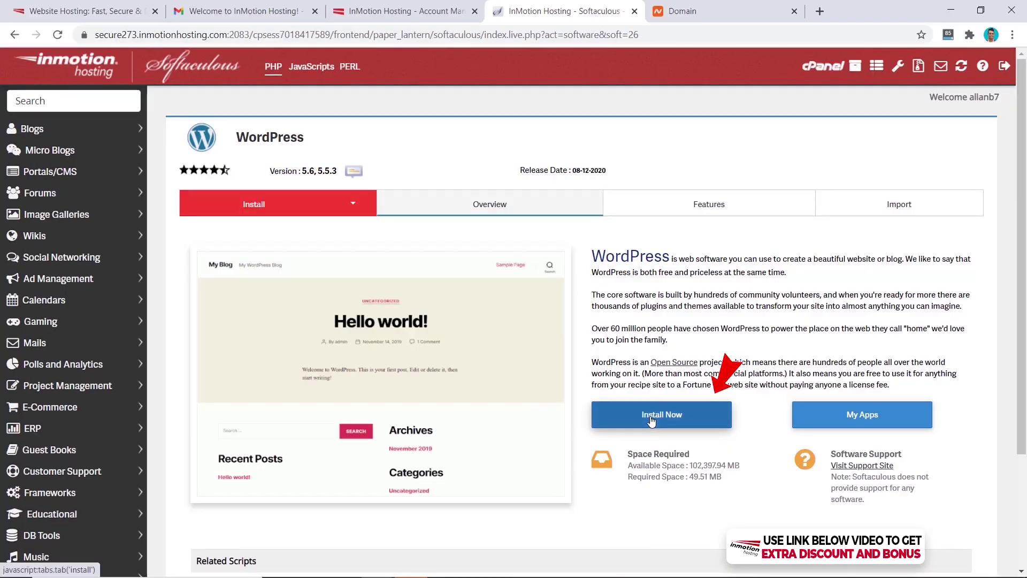
Start a WordPress install on allanborch.com and clear the default 'My Blog' site name
click(711, 417)
click(613, 394)
click(613, 410)
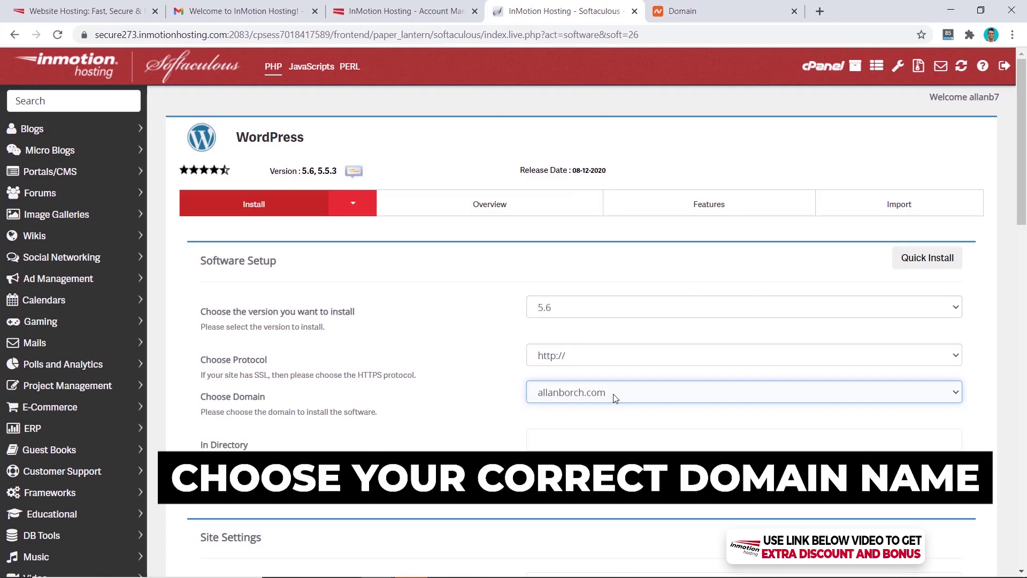
scroll(589, 374, down, 6)
triple_click(536, 242)
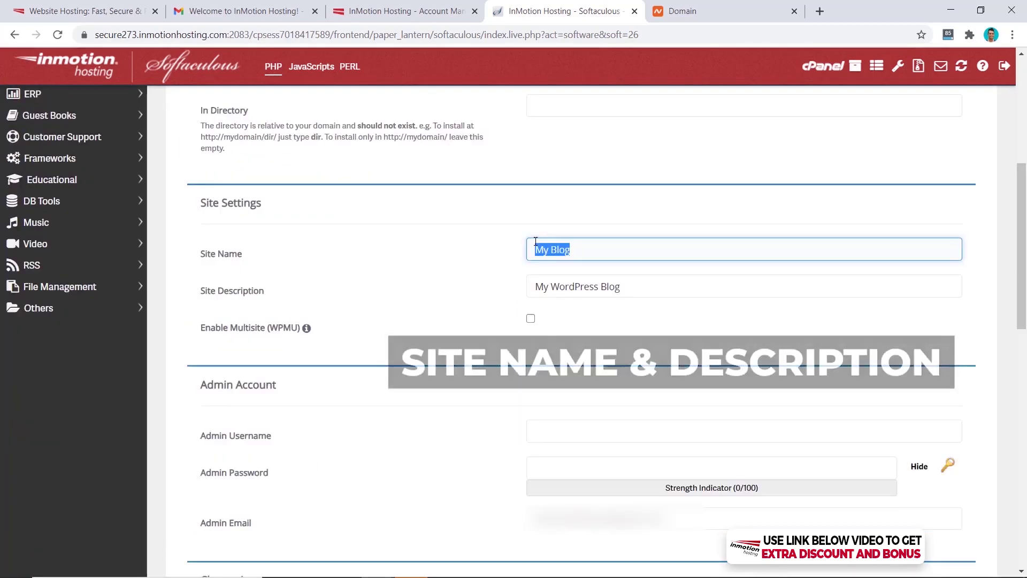
key(BackSpace)
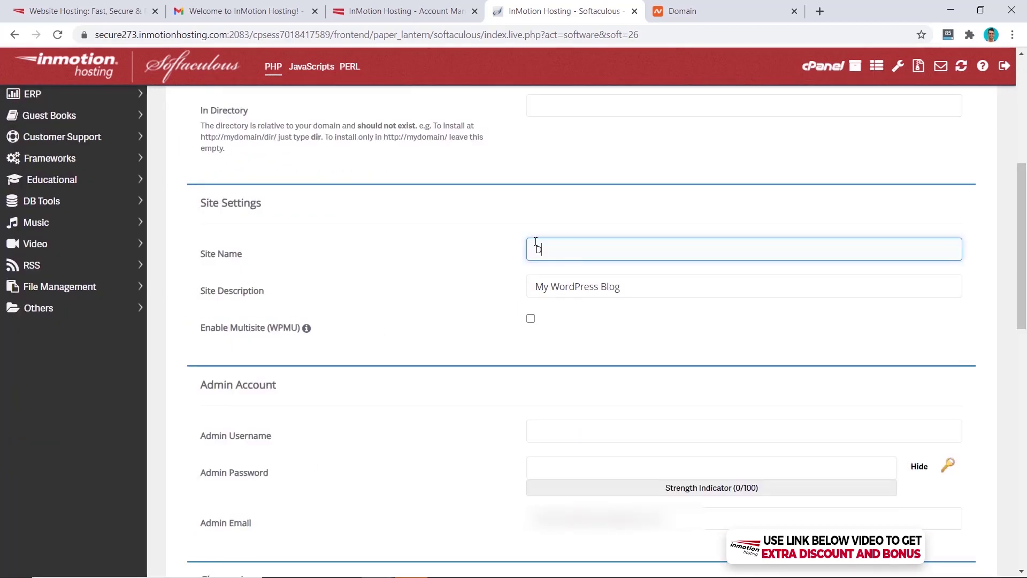
scroll(447, 280, down, 5)
Enter a custom admin username and generate a strong random admin password
click(575, 164)
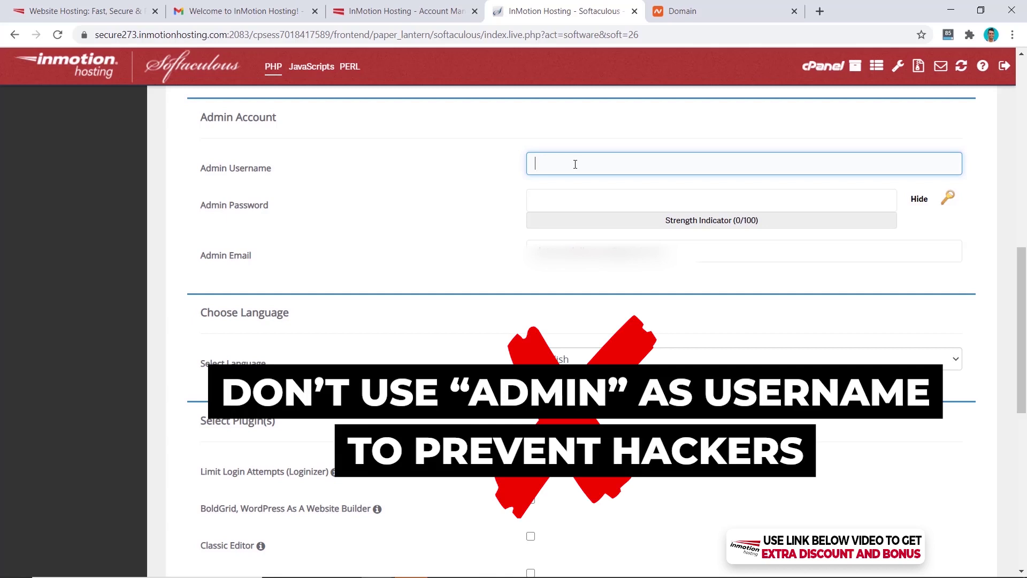
text(dotcomdollartest)
key(Tab)
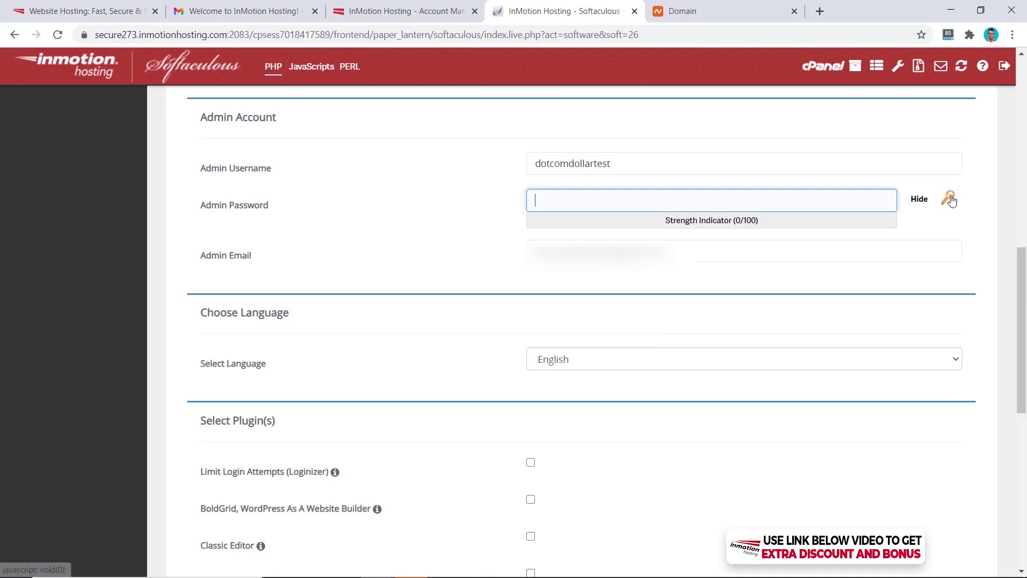
click(949, 199)
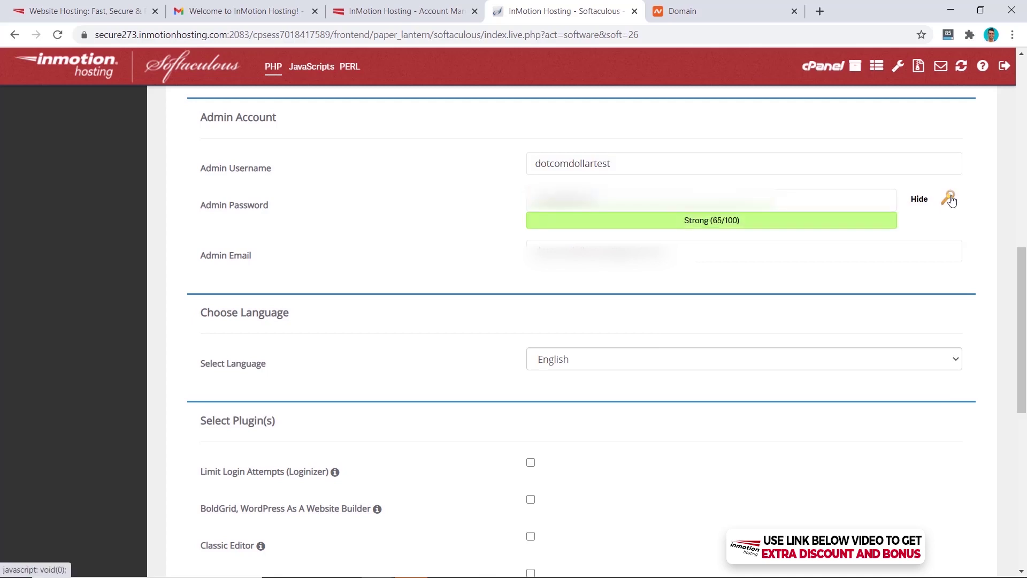
Leave out the Boldgrid Backup, weForms and Jetpack plugins and run the installation
scroll(938, 222, down, 6)
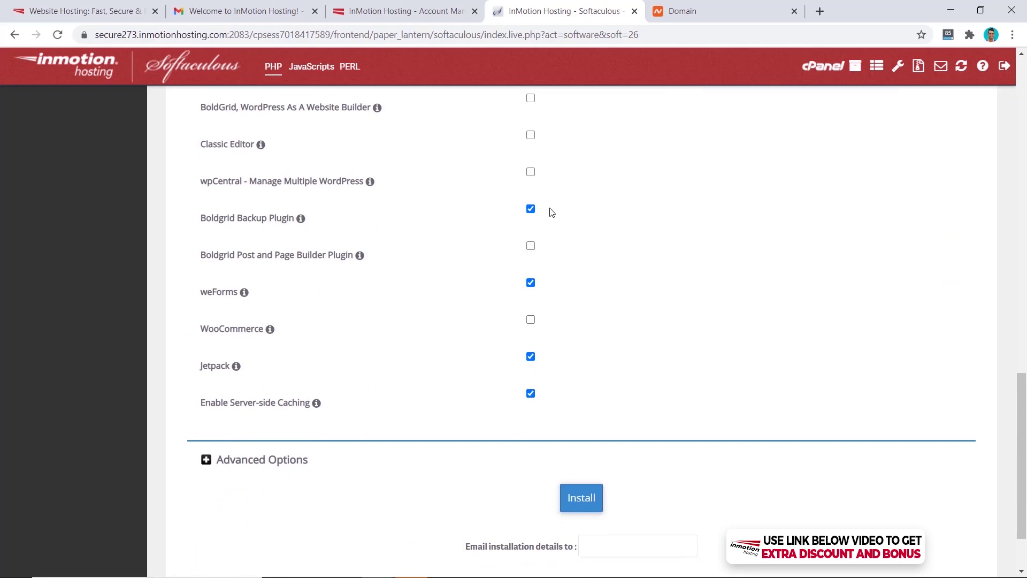
click(531, 210)
click(531, 283)
click(531, 357)
scroll(653, 339, down, 2)
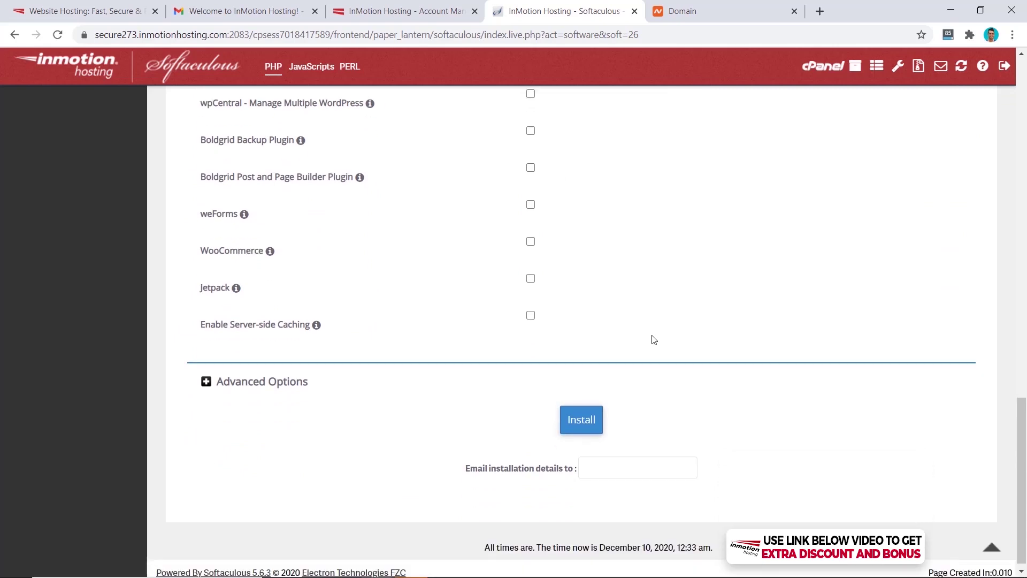
click(587, 413)
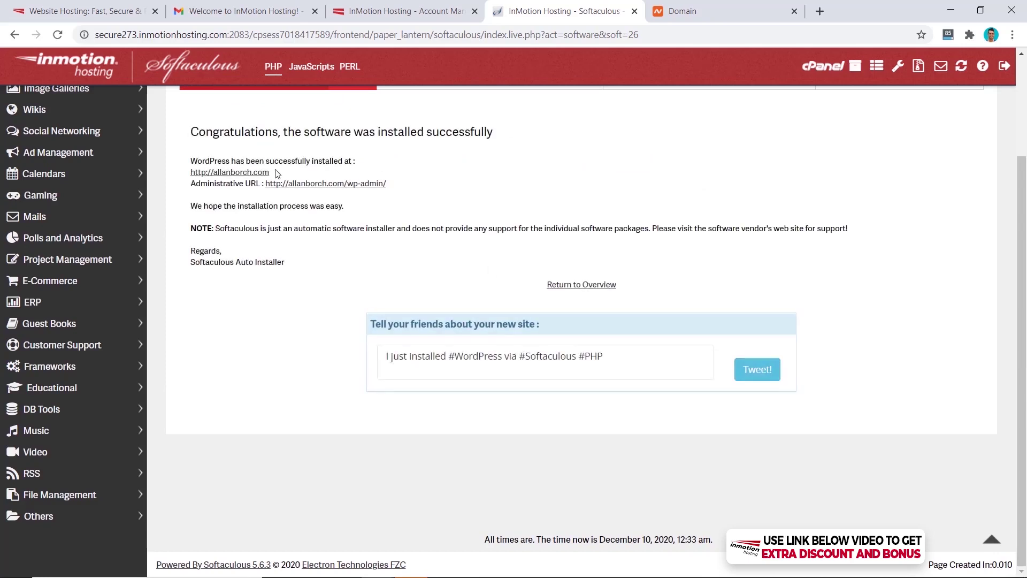
Open the new allanborch.com site, see its privacy warning, then return to the InMotion account panel
click(256, 173)
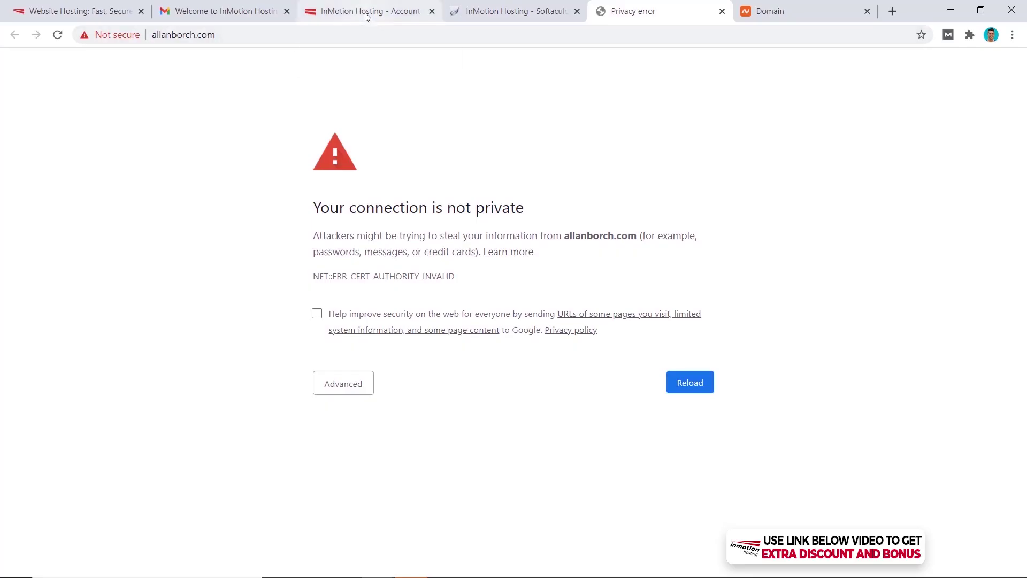
click(368, 17)
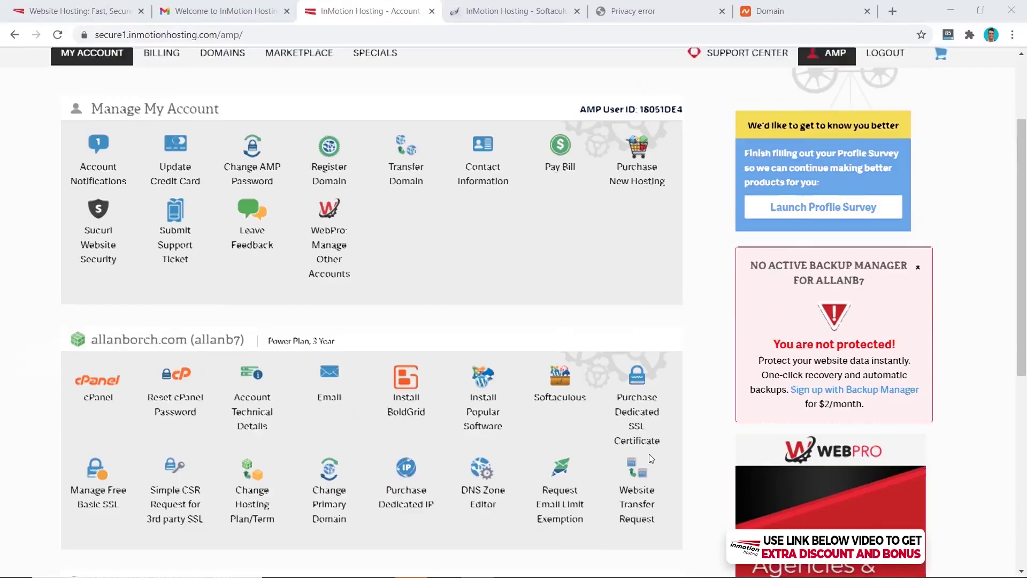
Enable Free Basic SSL for allanborch.com and run the certificate check now
scroll(642, 454, down, 2)
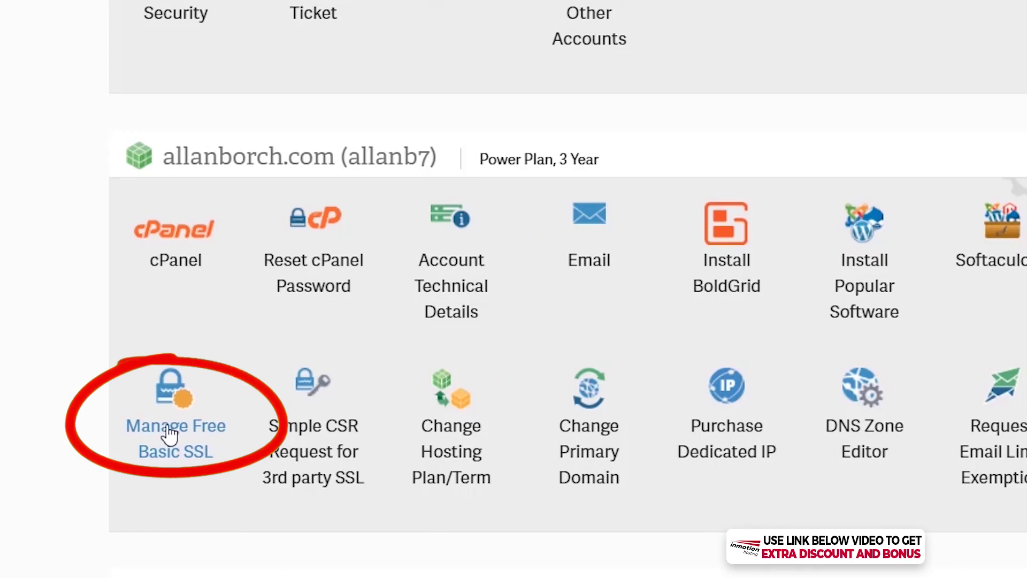
click(169, 433)
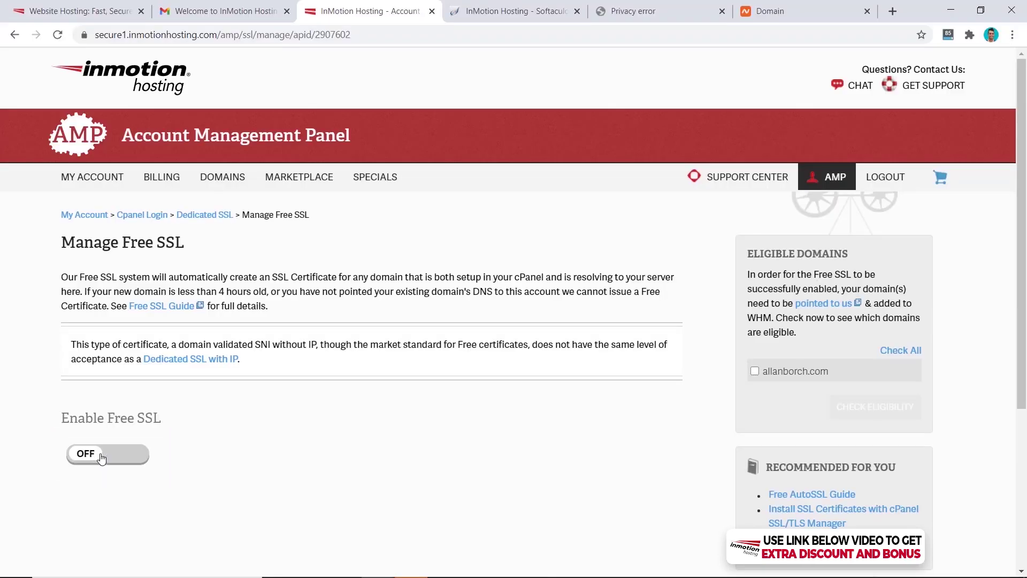
click(103, 453)
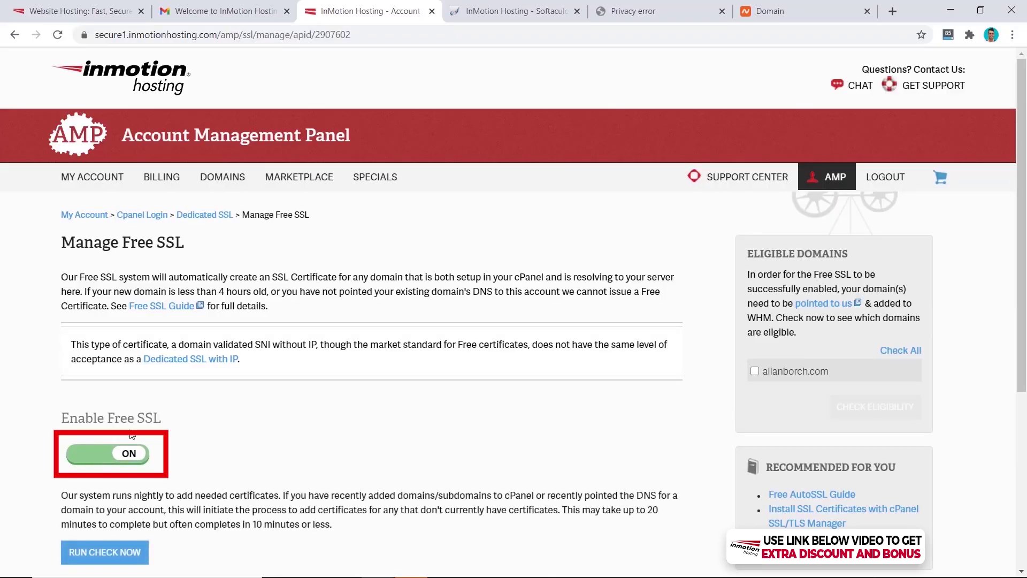
scroll(131, 435, down, 1)
click(104, 487)
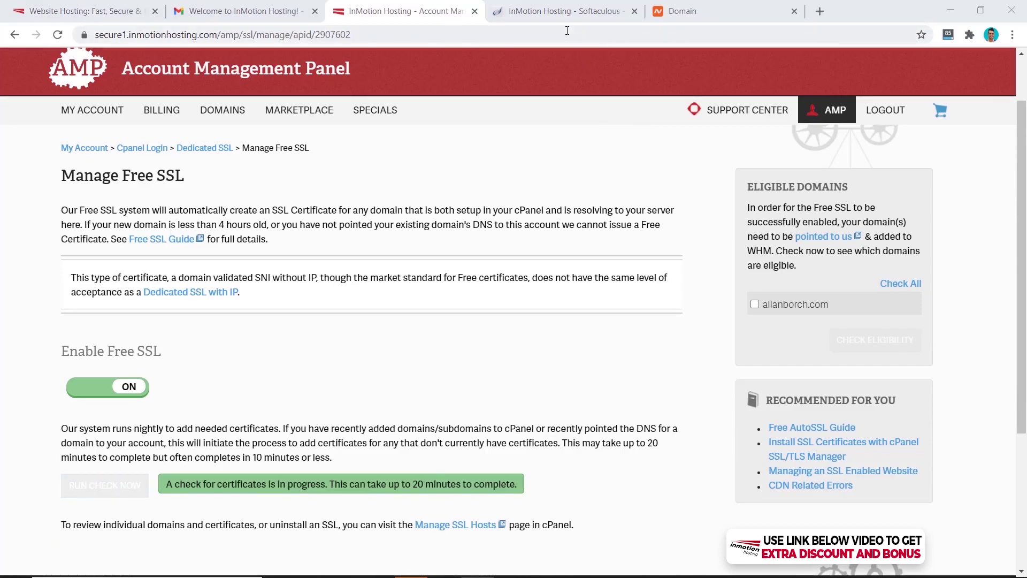
Reload allanborch.com from the install results and confirm the connection is secure
click(559, 11)
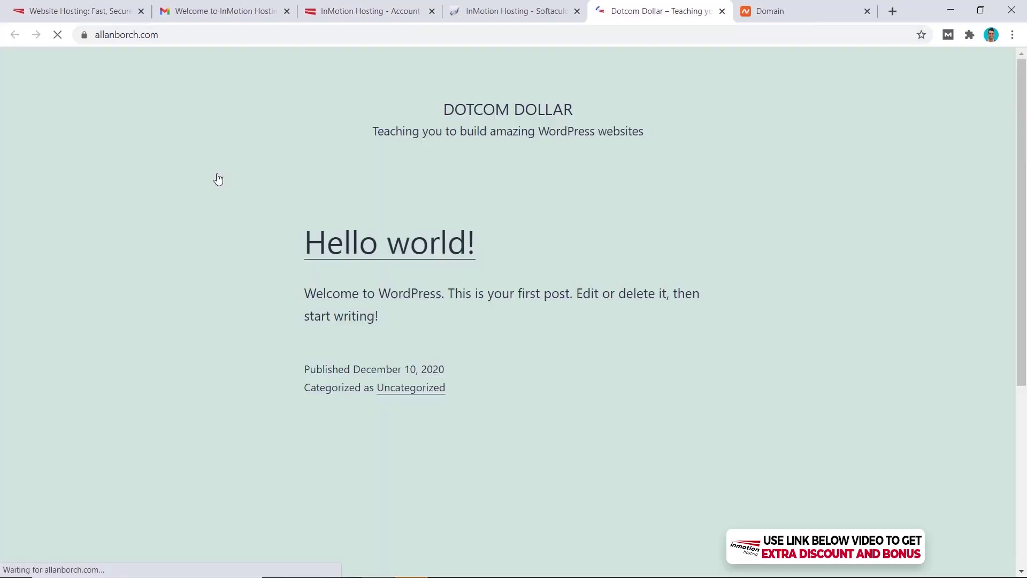
click(230, 172)
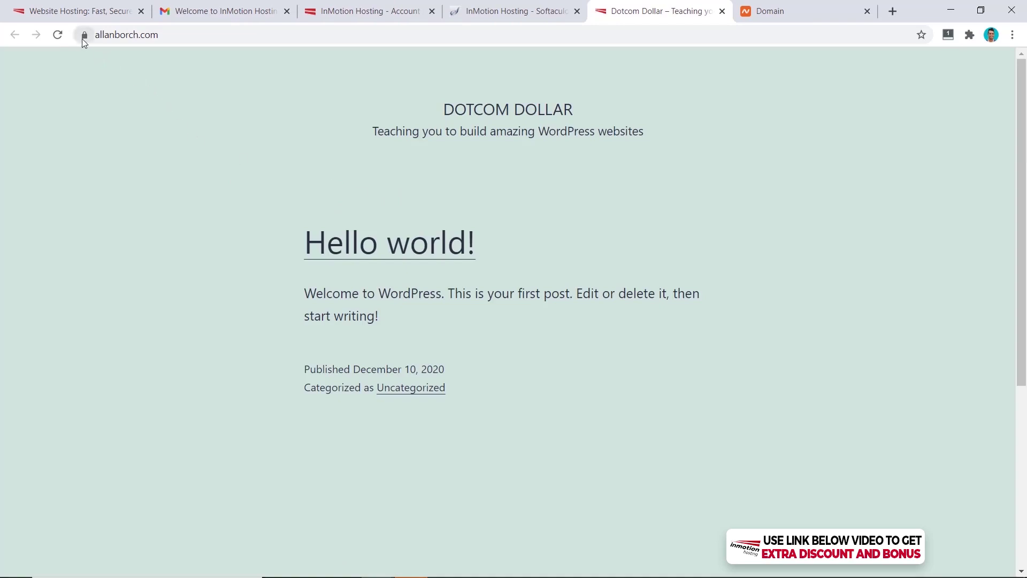
click(84, 34)
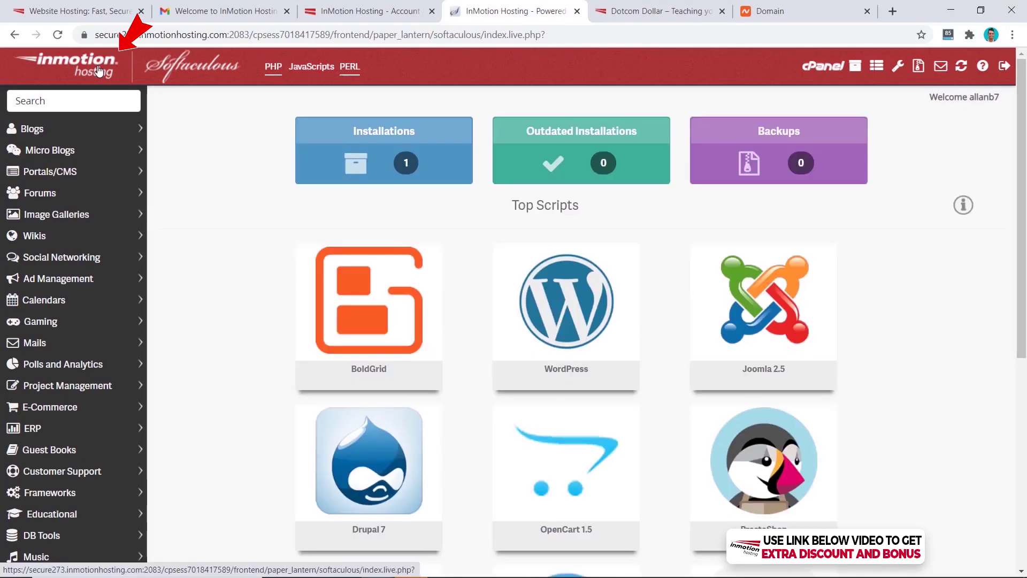
Open the WordPress admin dashboard for allanborch.com from Softaculous's installations list
click(310, 174)
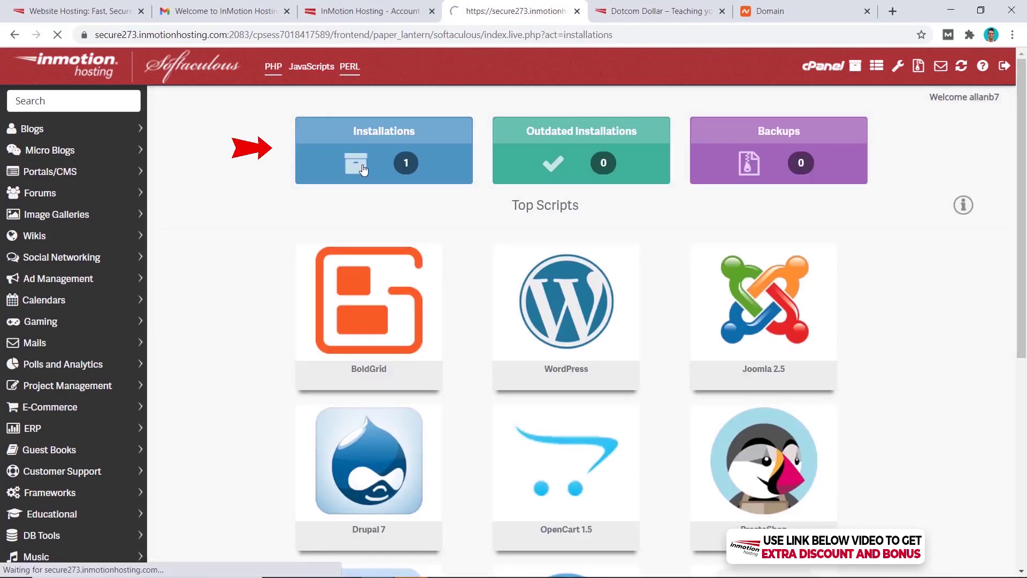
click(549, 277)
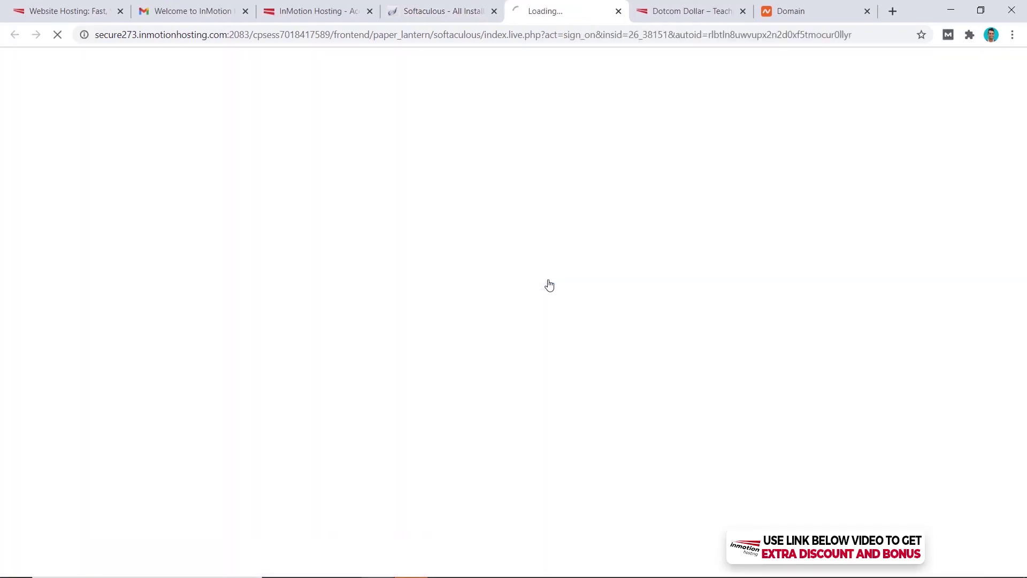
scroll(558, 200, down, 4)
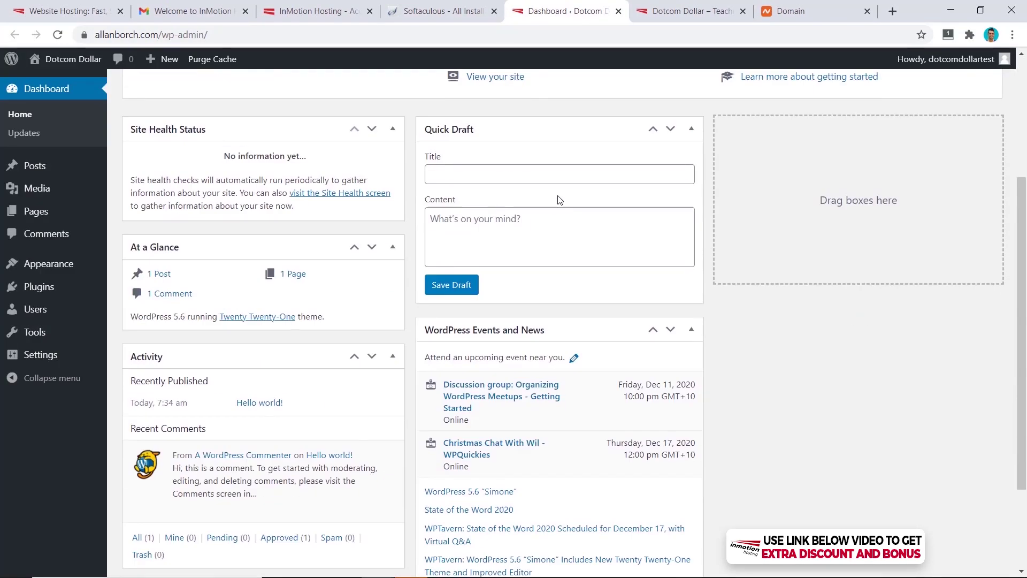
scroll(558, 199, up, 4)
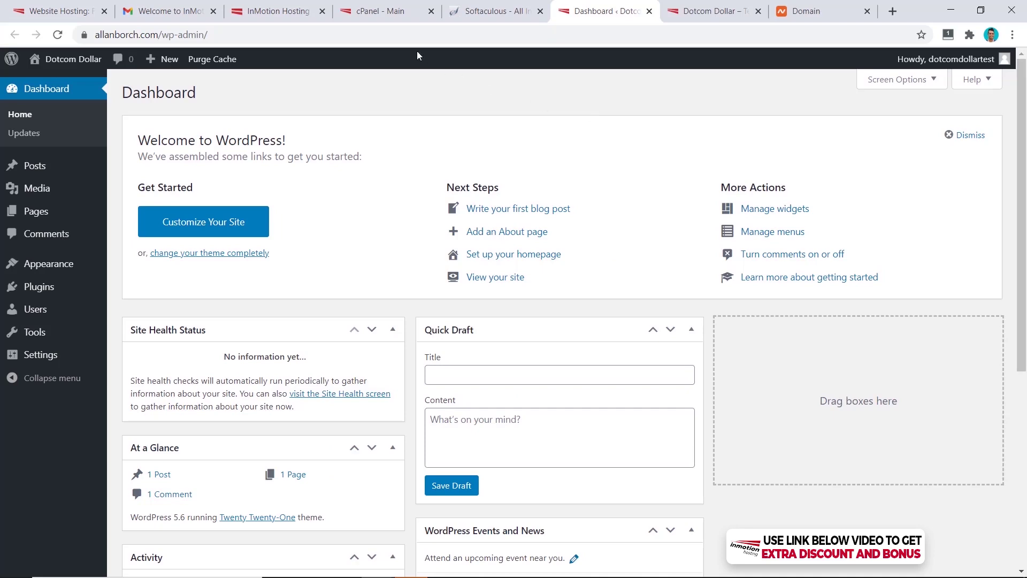
Create an allanborch.com mailbox with the chosen username and a generated strong password
click(390, 13)
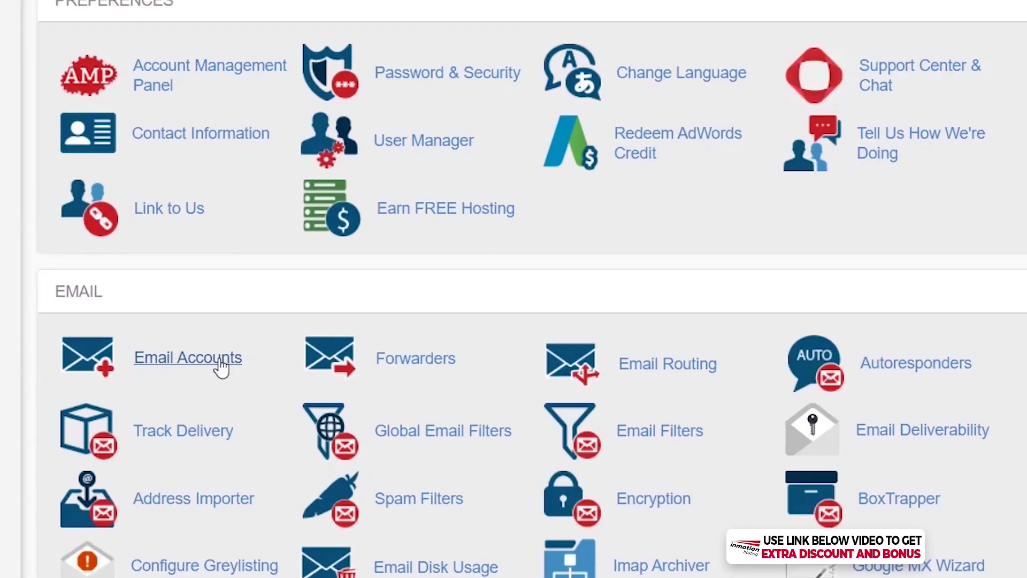
click(220, 362)
click(927, 377)
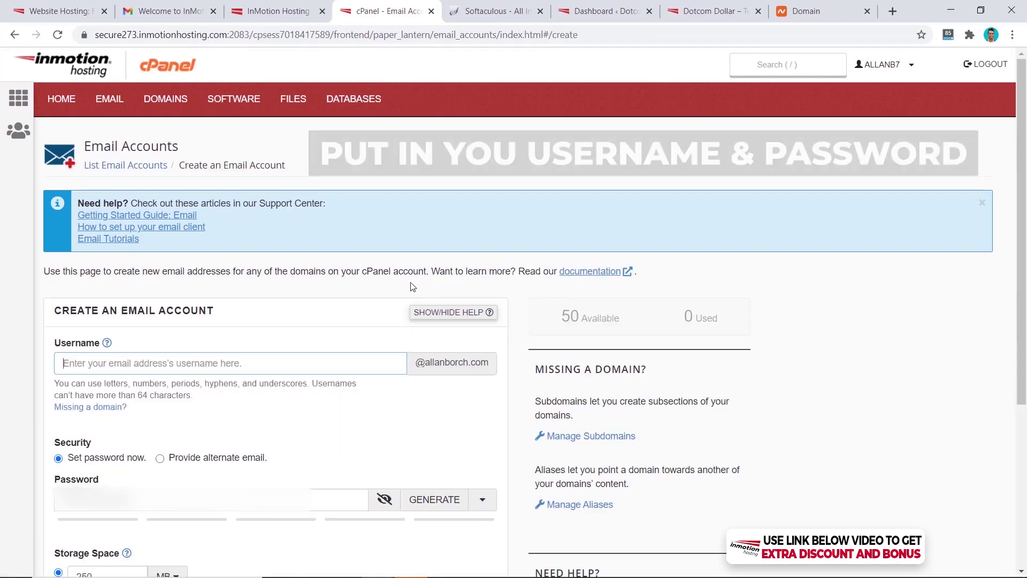
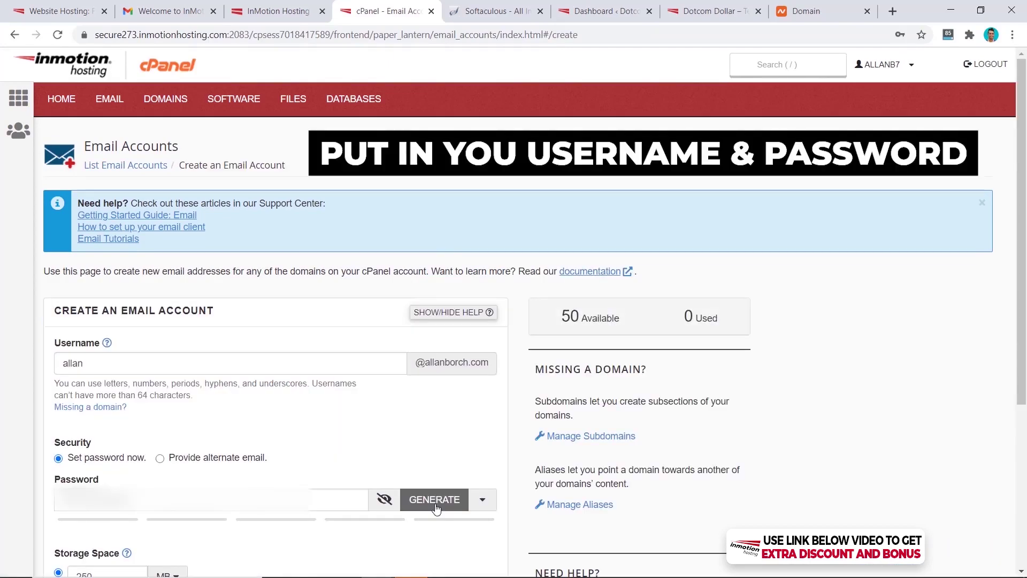
click(436, 507)
scroll(396, 446, down, 5)
click(85, 498)
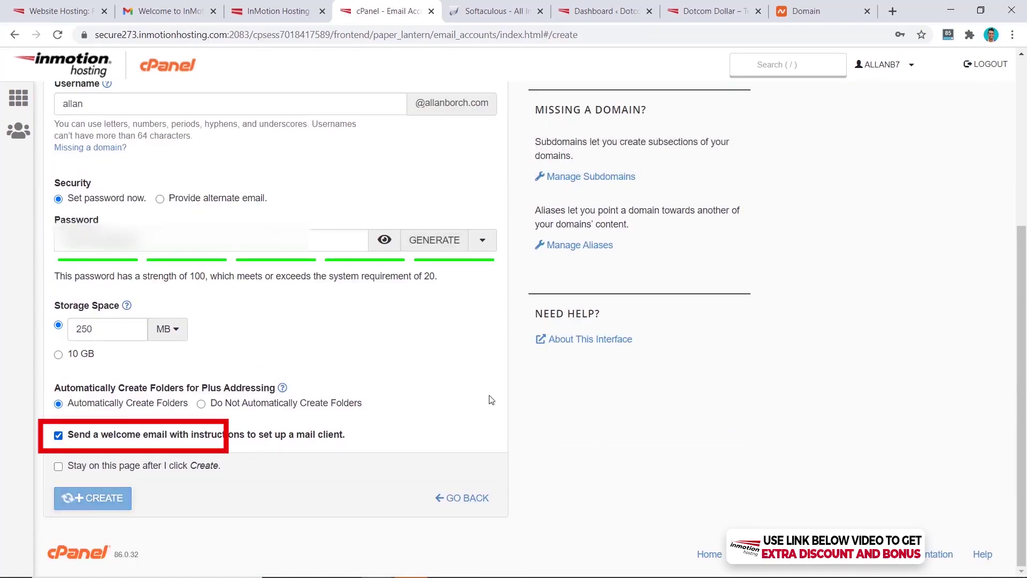